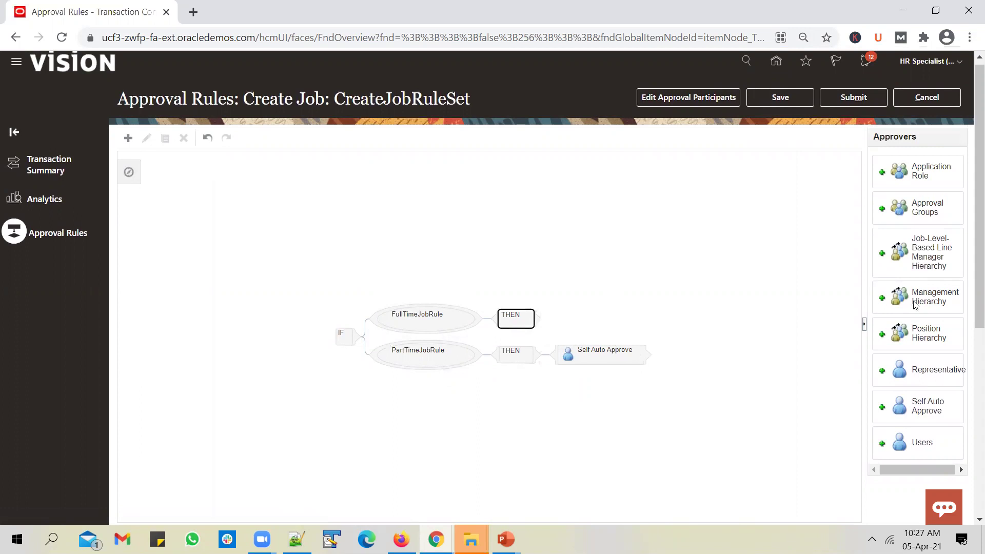
Step: Add a Management Hierarchy approver to the FullTimeJobRule
{"action": "left_click", "coordinate": [882, 297]}
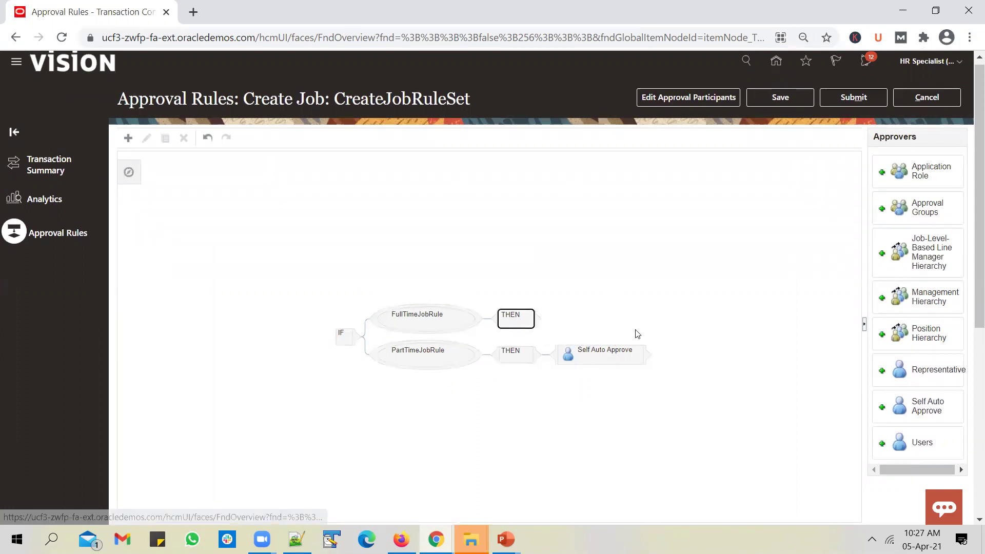
{"action": "scroll", "coordinate": [971, 257], "scroll_direction": "down", "scroll_amount": 5}
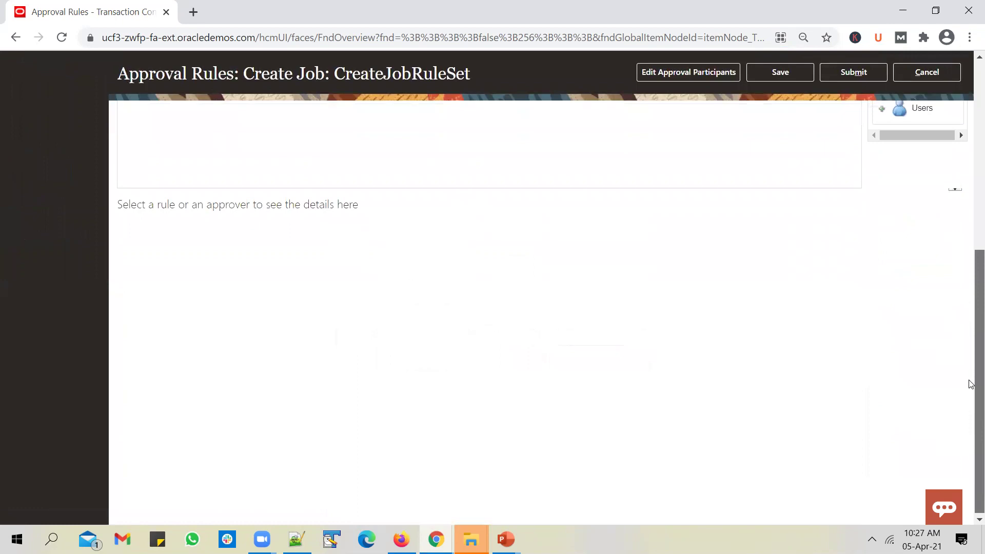
{"action": "scroll", "coordinate": [969, 290], "scroll_direction": "up", "scroll_amount": 1}
Step: Try the approver's Number of Levels spinner (2, then back to 1) and view the requirements slide
{"action": "left_click", "coordinate": [631, 126]}
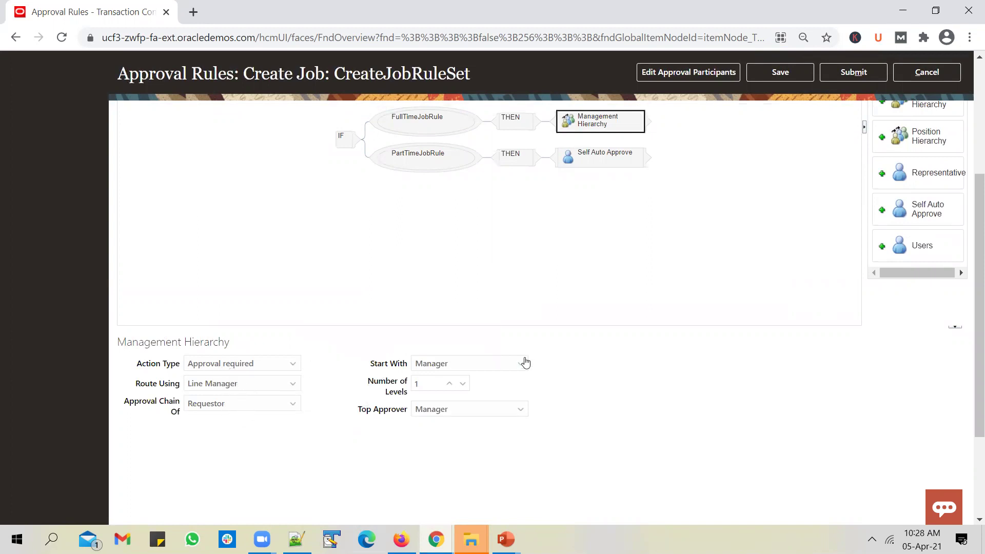
{"action": "left_click", "coordinate": [452, 383]}
{"action": "left_click", "coordinate": [463, 384]}
{"action": "mouse_move", "coordinate": [508, 538]}
{"action": "left_click", "coordinate": [590, 488]}
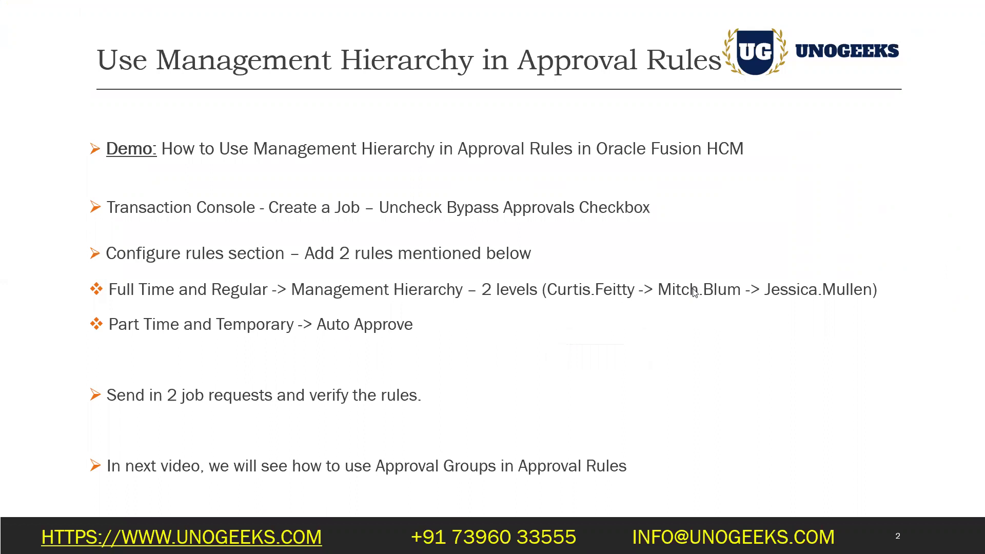
Step: Compare the requirements slide with the rule, then set Number of Levels to 2
{"action": "key", "text": "alt+Tab"}
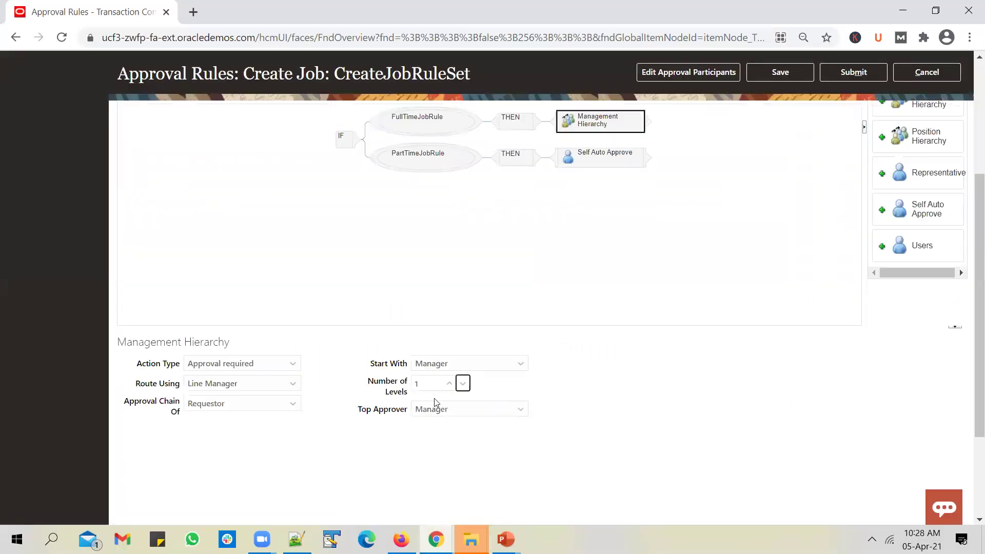
{"action": "key", "text": "alt+Tab"}
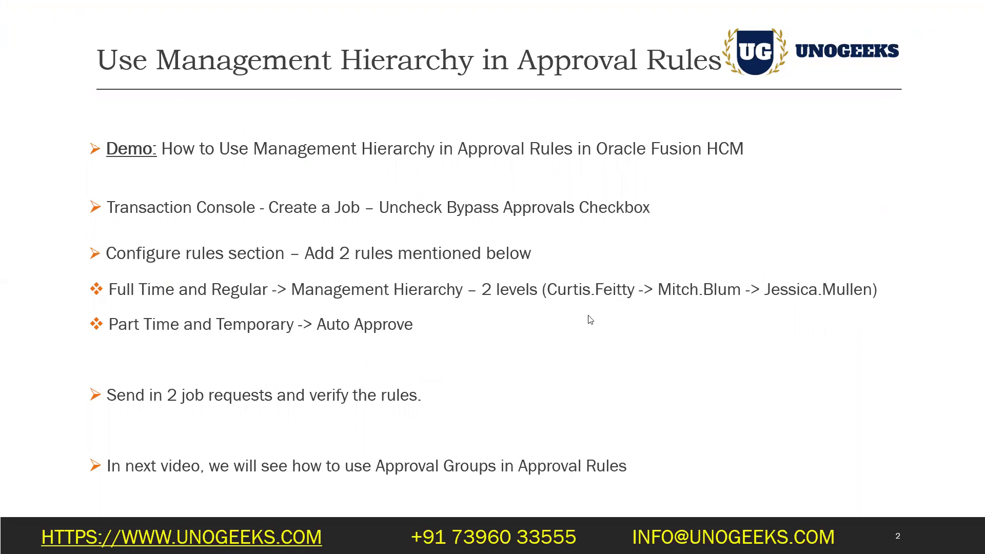
{"action": "key", "text": "alt+Tab"}
{"action": "left_click", "coordinate": [451, 384]}
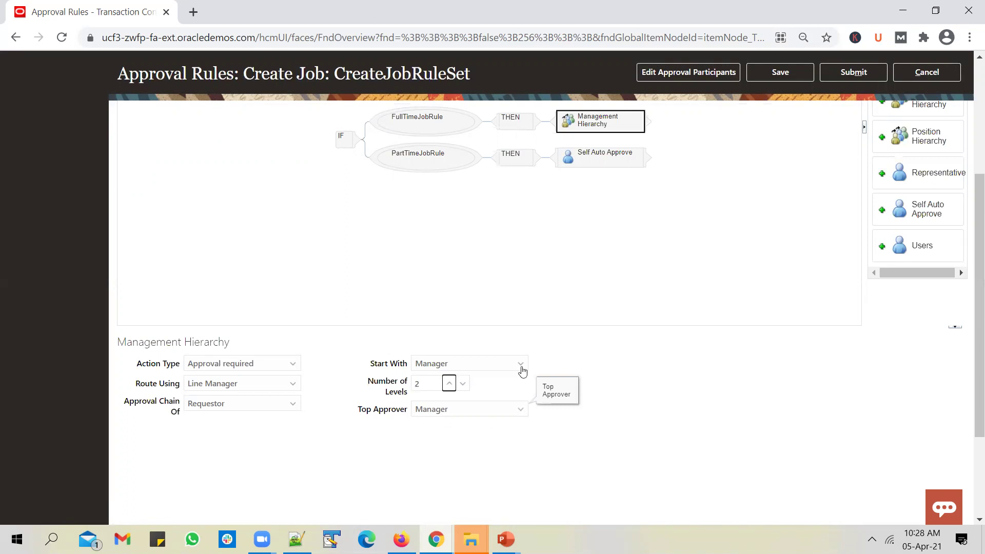
Step: Make Second Level Manager the top approver for the management hierarchy
{"action": "left_click", "coordinate": [500, 411]}
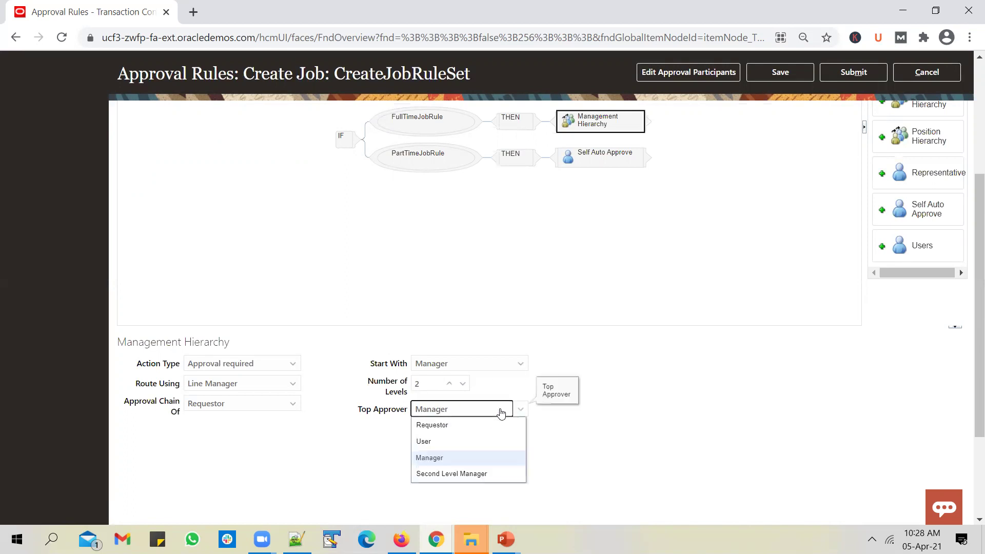
{"action": "left_click", "coordinate": [475, 473]}
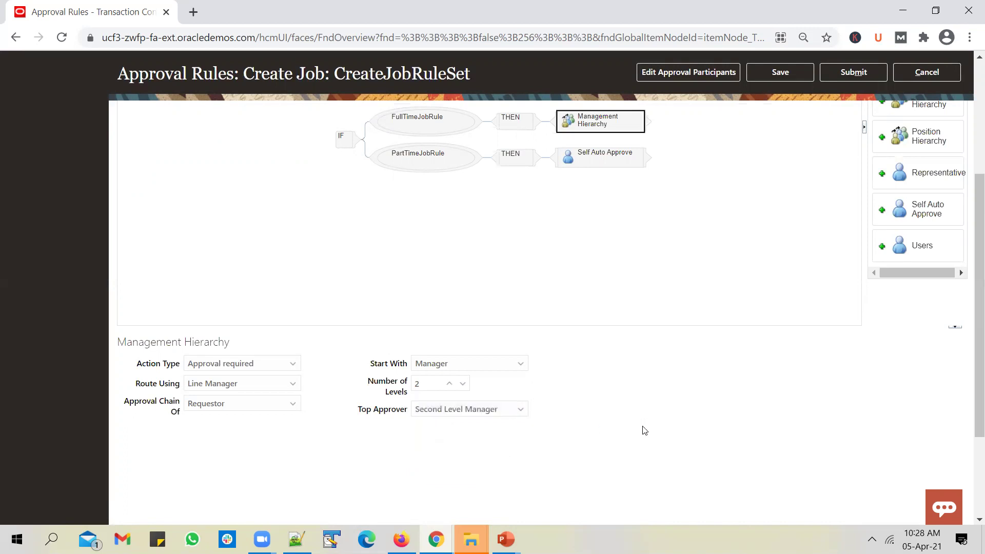
{"action": "left_click_drag", "start_coordinate": [969, 364], "coordinate": [971, 241]}
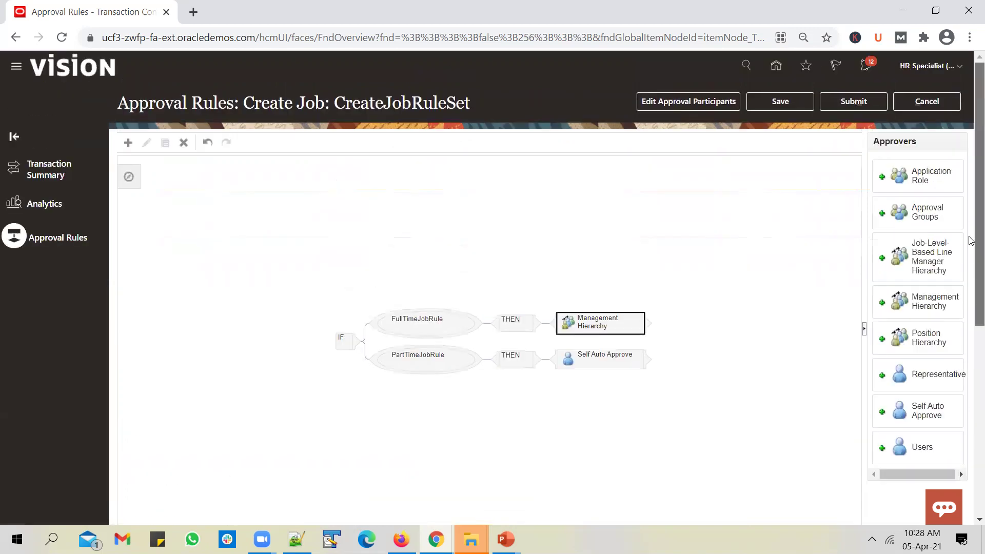
Step: Save and submit the CreateJobRuleSet approval rules, then return to the Manage Jobs window
{"action": "left_click", "coordinate": [774, 106]}
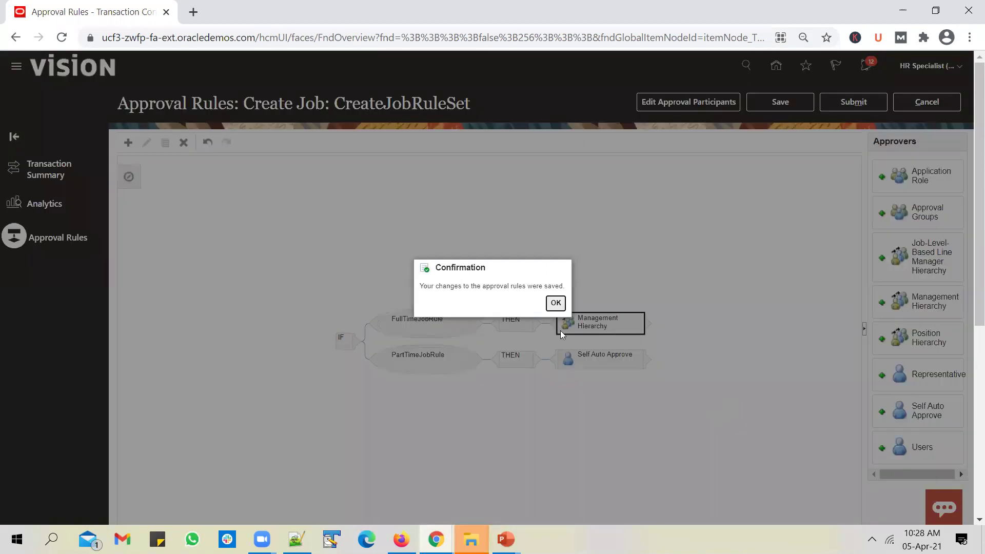
{"action": "left_click", "coordinate": [555, 302]}
{"action": "left_click", "coordinate": [852, 105]}
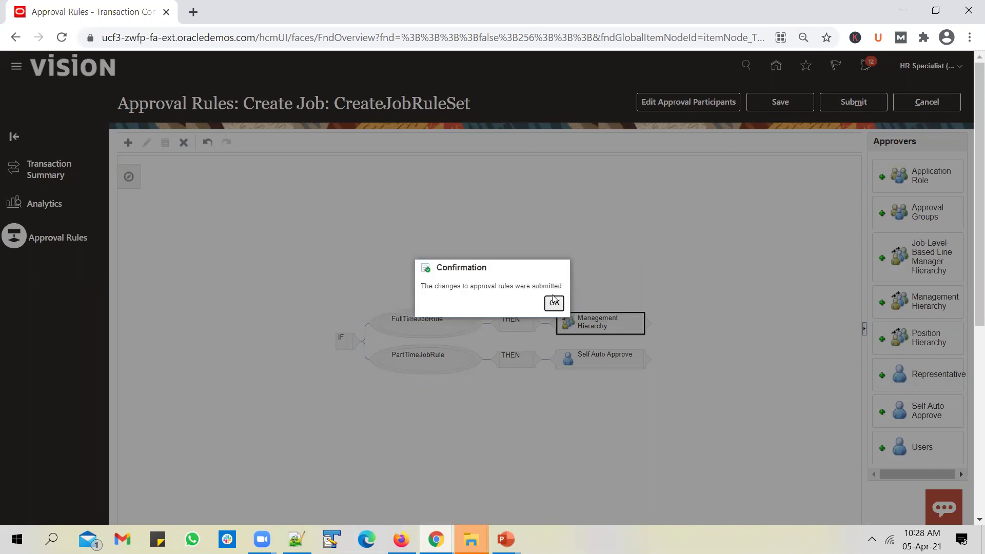
{"action": "left_click", "coordinate": [401, 539]}
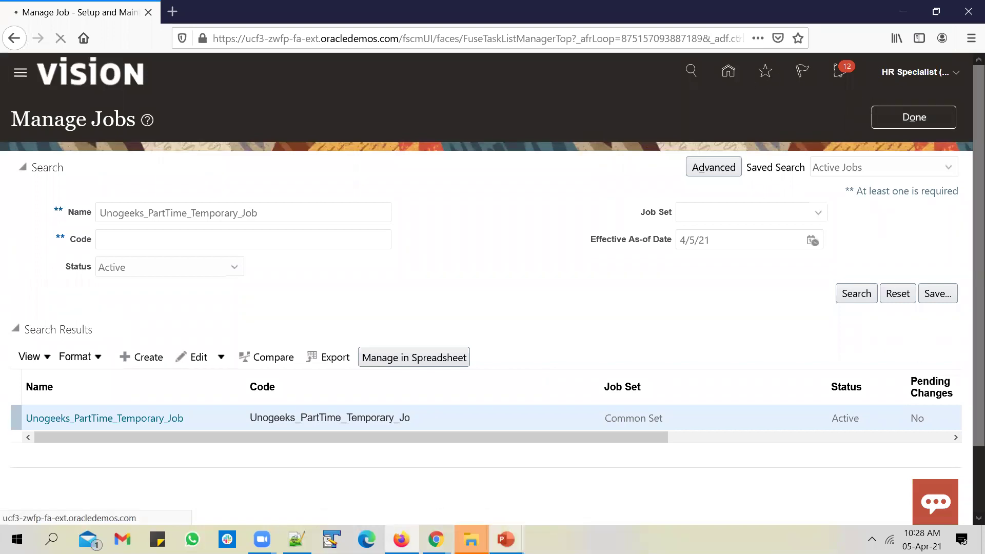
Step: Open Person Management from the My Client Groups apps on the home page
{"action": "mouse_move", "coordinate": [506, 539]}
{"action": "left_click", "coordinate": [555, 496]}
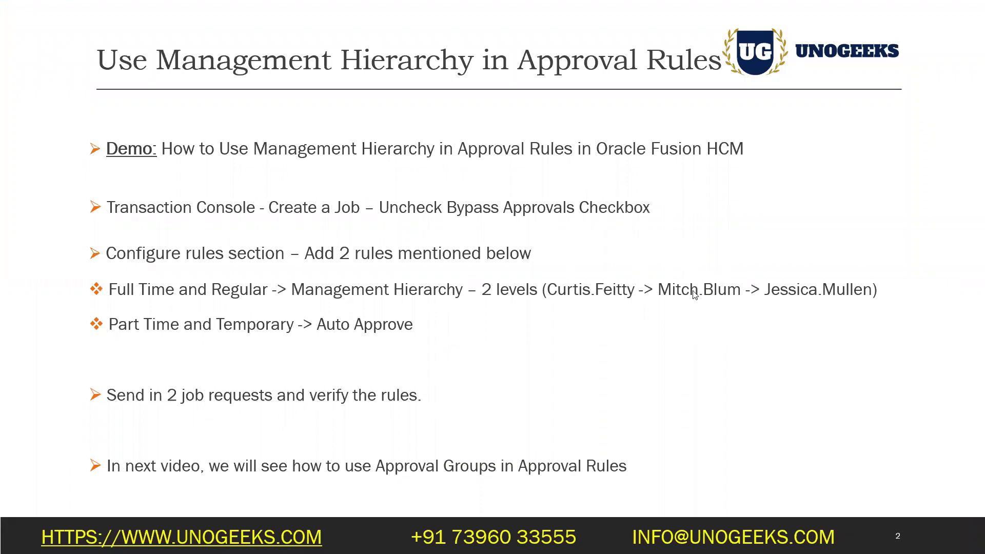
{"action": "key", "text": "alt+Tab"}
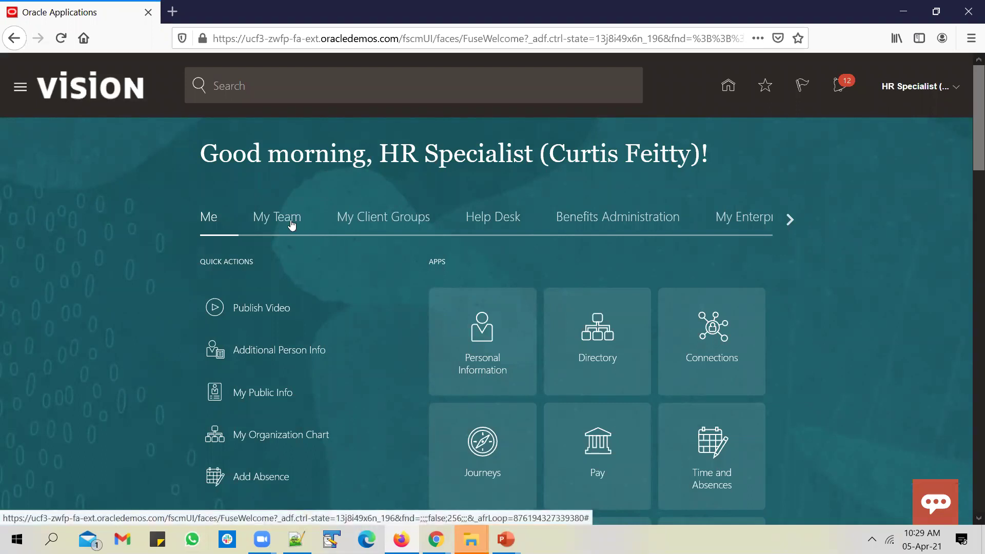
{"action": "left_click", "coordinate": [372, 220]}
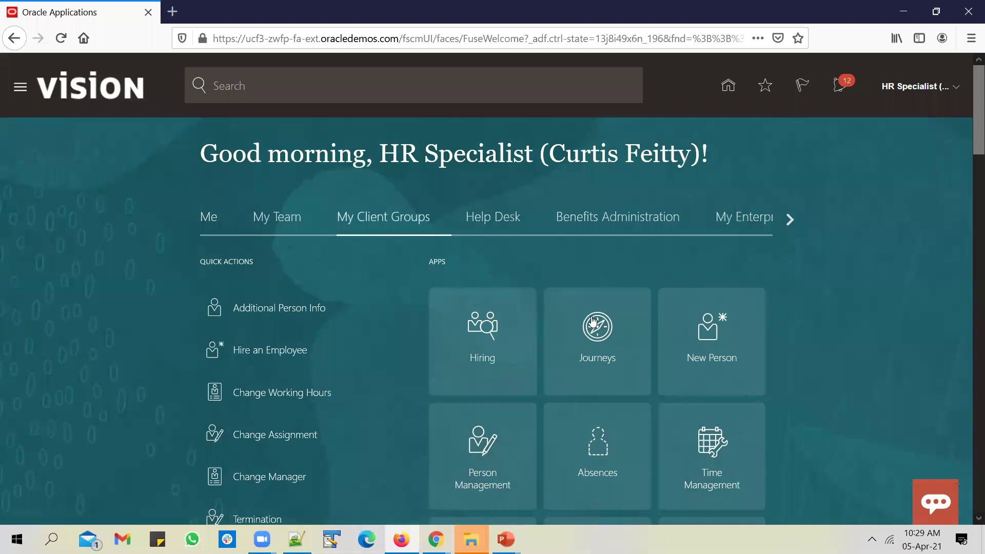
{"action": "scroll", "coordinate": [673, 343], "scroll_direction": "down", "scroll_amount": 1}
{"action": "scroll", "coordinate": [673, 344], "scroll_direction": "down", "scroll_amount": 1}
{"action": "left_click", "coordinate": [499, 293]}
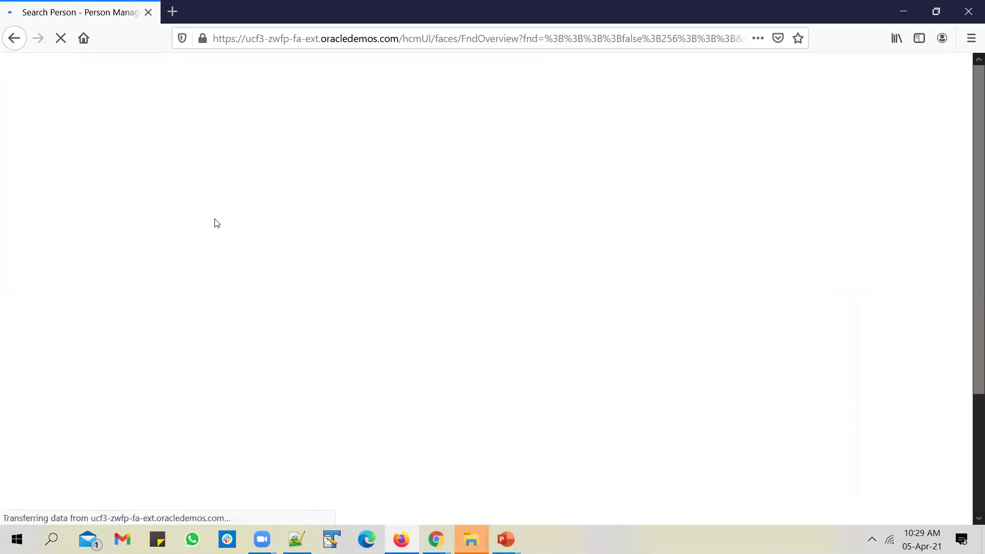
Step: Search for the employee by name and open the third result's employment details
{"action": "left_click", "coordinate": [184, 262]}
{"action": "type", "text": "curtis"}
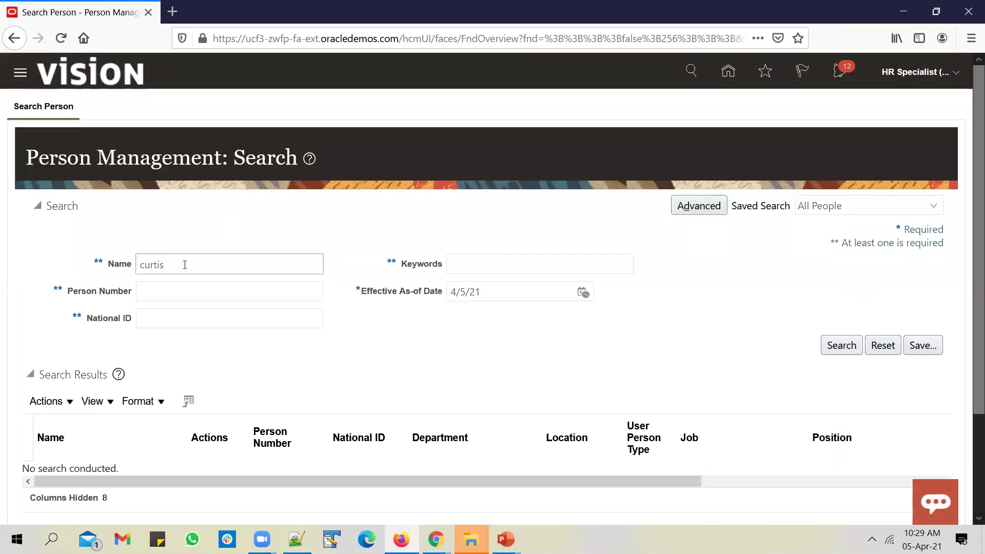
{"action": "key", "text": "Return"}
{"action": "scroll", "coordinate": [382, 333], "scroll_direction": "down", "scroll_amount": 2}
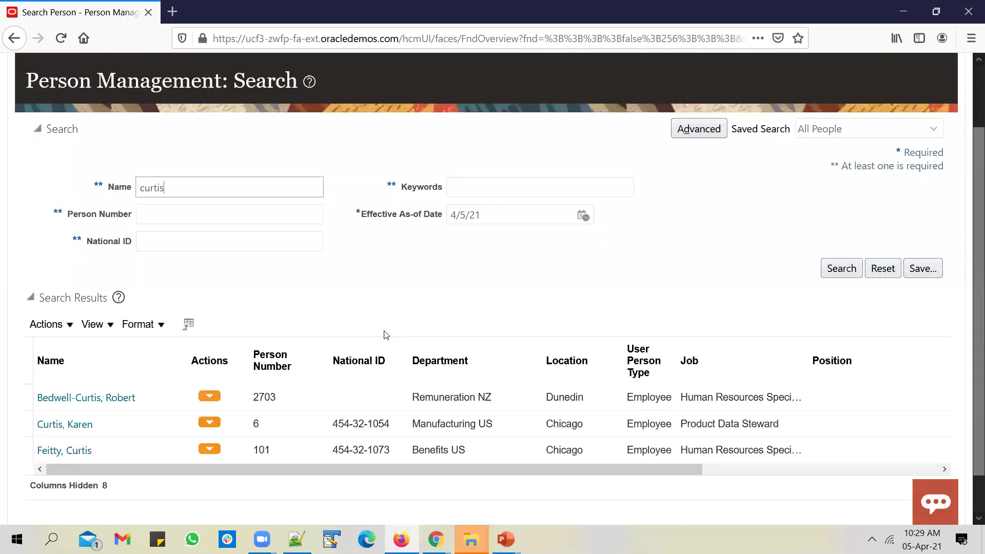
{"action": "left_click", "coordinate": [89, 450]}
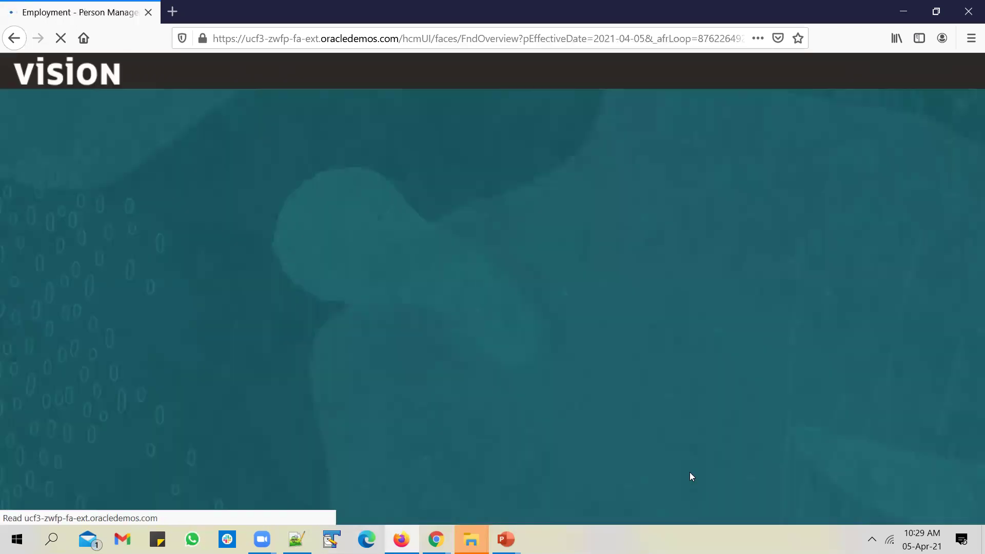
Step: Select the line manager's name under Manager Details, then close the employment record
{"action": "scroll", "coordinate": [693, 467], "scroll_direction": "down", "scroll_amount": 10}
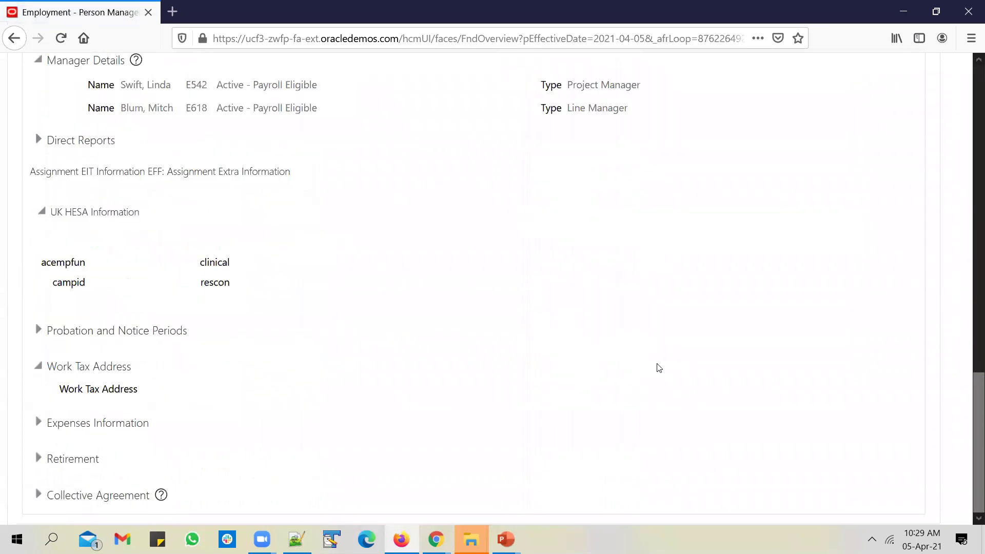
{"action": "scroll", "coordinate": [96, 326], "scroll_direction": "up", "scroll_amount": 3}
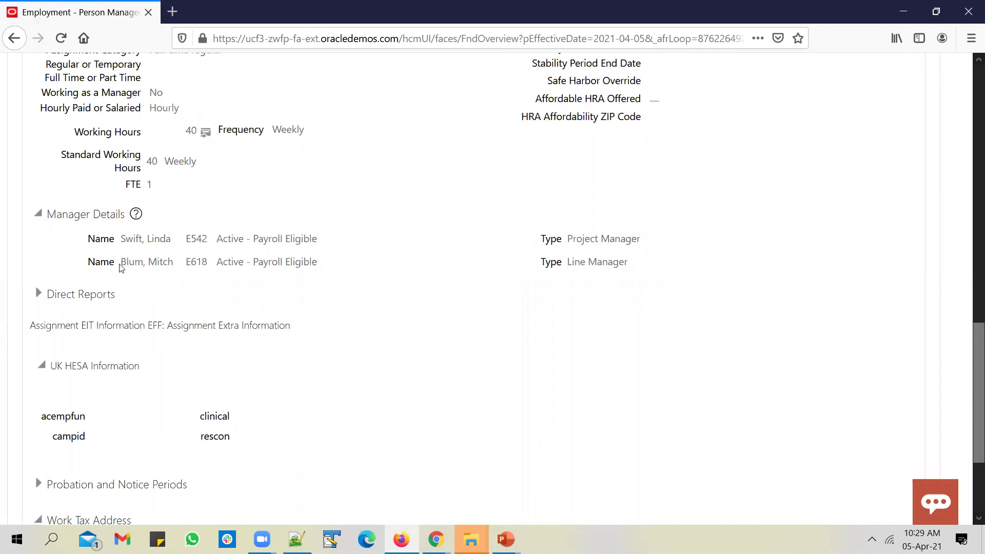
{"action": "left_click_drag", "start_coordinate": [126, 262], "coordinate": [173, 261]}
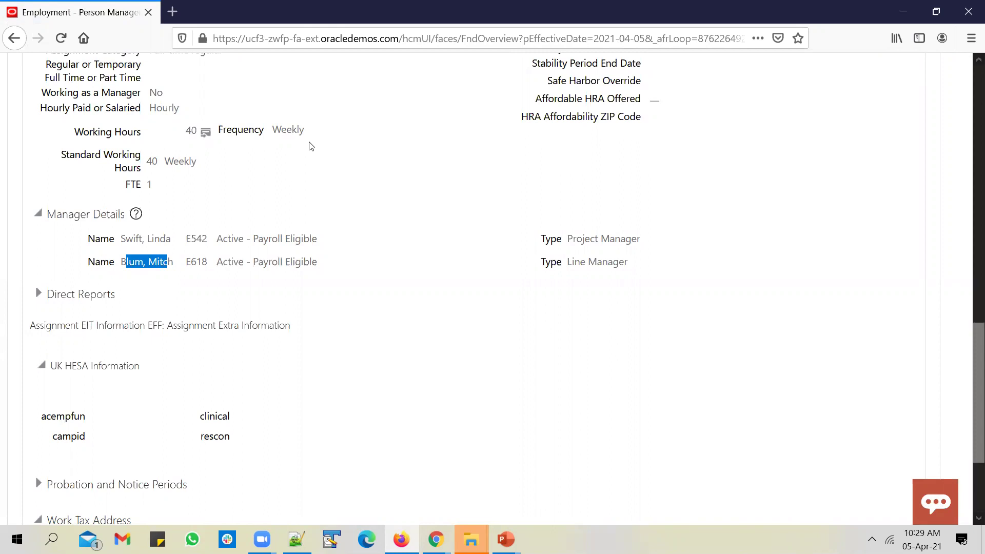
{"action": "left_click_drag", "start_coordinate": [129, 262], "coordinate": [175, 262]}
{"action": "left_click", "coordinate": [129, 262]}
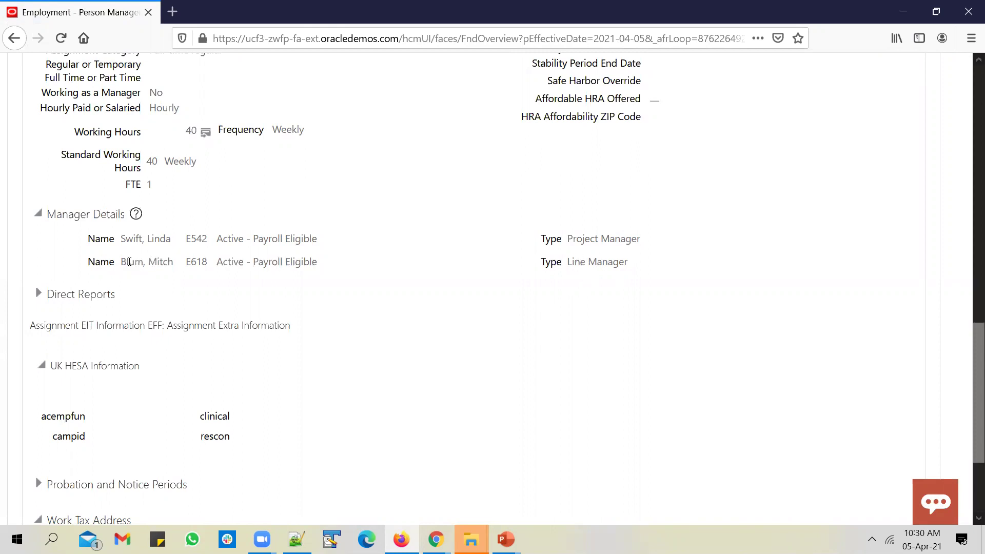
{"action": "left_click_drag", "start_coordinate": [120, 263], "coordinate": [172, 265]}
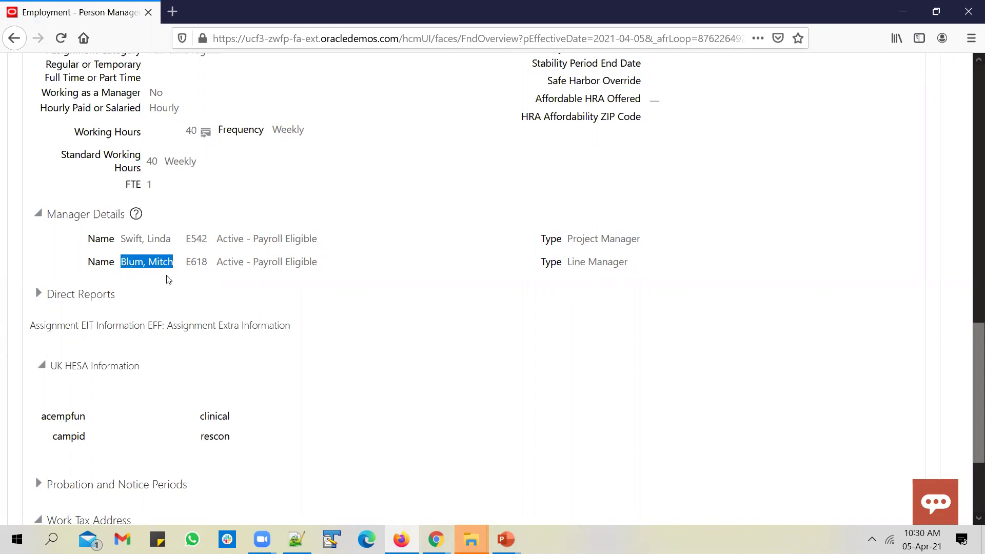
{"action": "scroll", "coordinate": [748, 321], "scroll_direction": "up", "scroll_amount": 15}
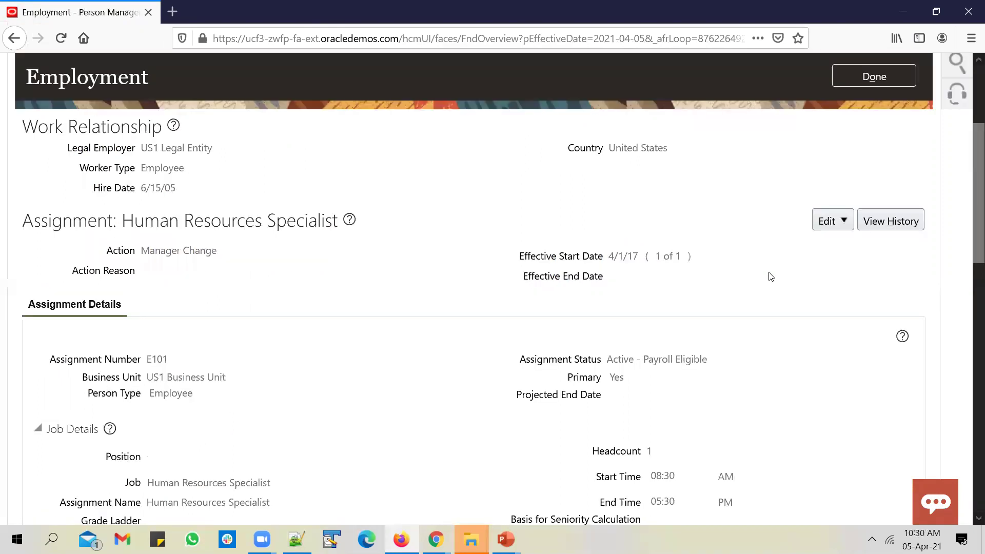
{"action": "left_click", "coordinate": [936, 118]}
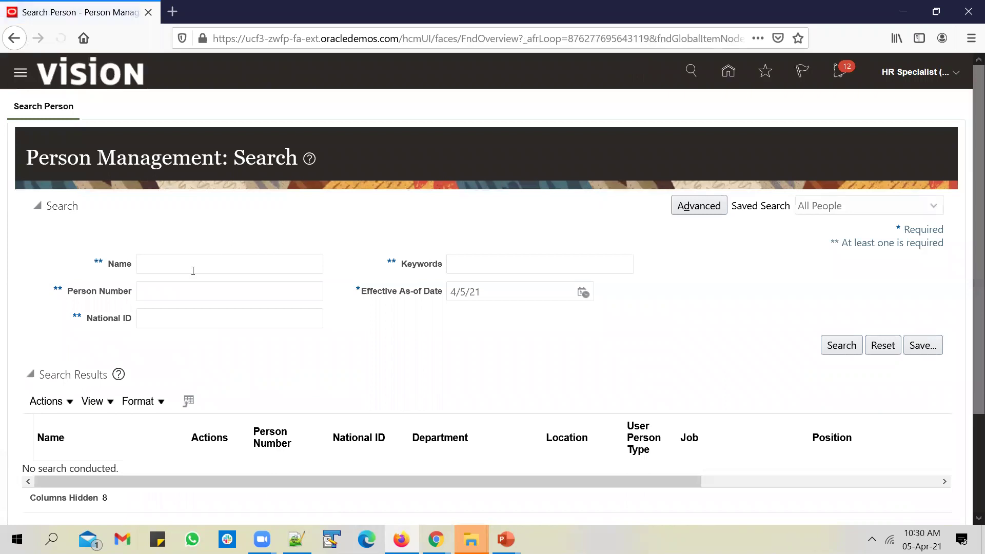
Step: Search for the Director of Benefits by name and open his employment record
{"action": "left_click", "coordinate": [193, 270]}
{"action": "type", "text": "Mitch"}
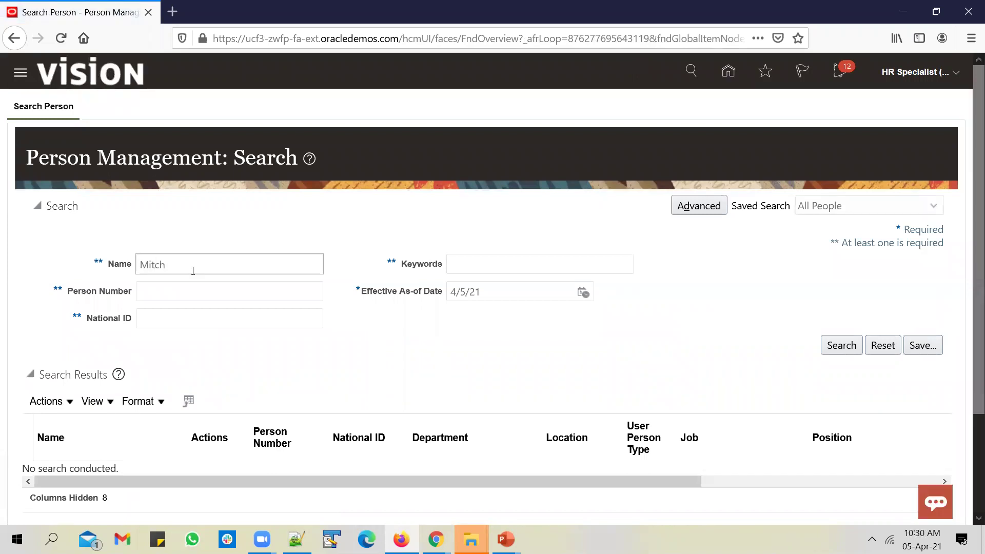
{"action": "key", "text": "Return"}
{"action": "scroll", "coordinate": [118, 433], "scroll_direction": "down", "scroll_amount": 2}
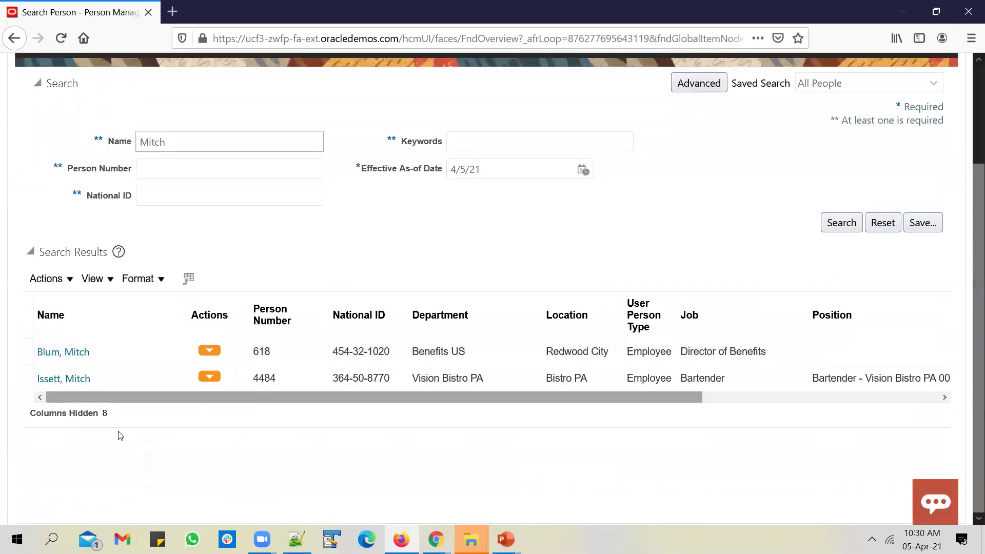
{"action": "left_click", "coordinate": [77, 354]}
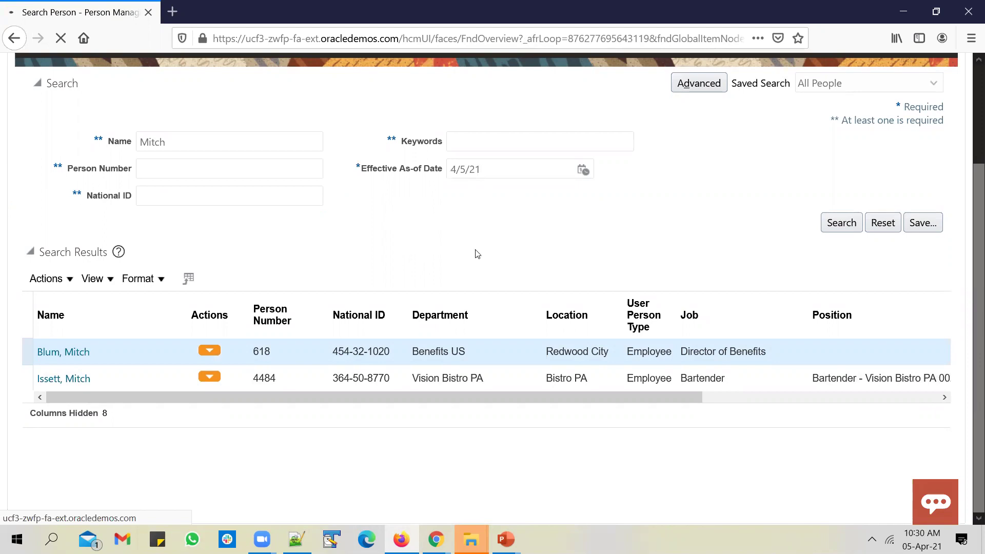
Step: Check his line manager in Manager Details, review the requirements slide, then close the record
{"action": "scroll", "coordinate": [299, 321], "scroll_direction": "down", "scroll_amount": 15}
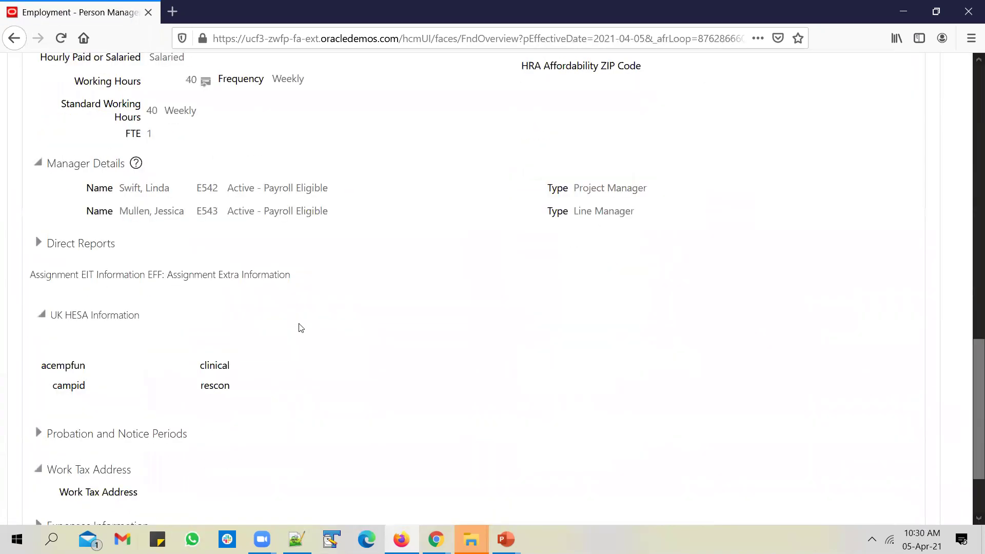
{"action": "scroll", "coordinate": [301, 328], "scroll_direction": "down", "scroll_amount": 1}
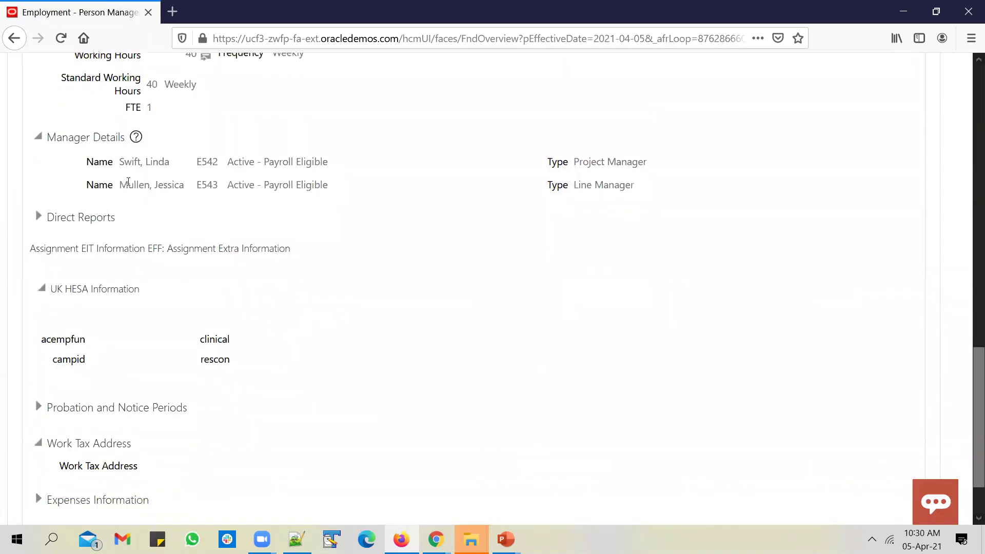
{"action": "left_click_drag", "start_coordinate": [122, 184], "coordinate": [182, 188]}
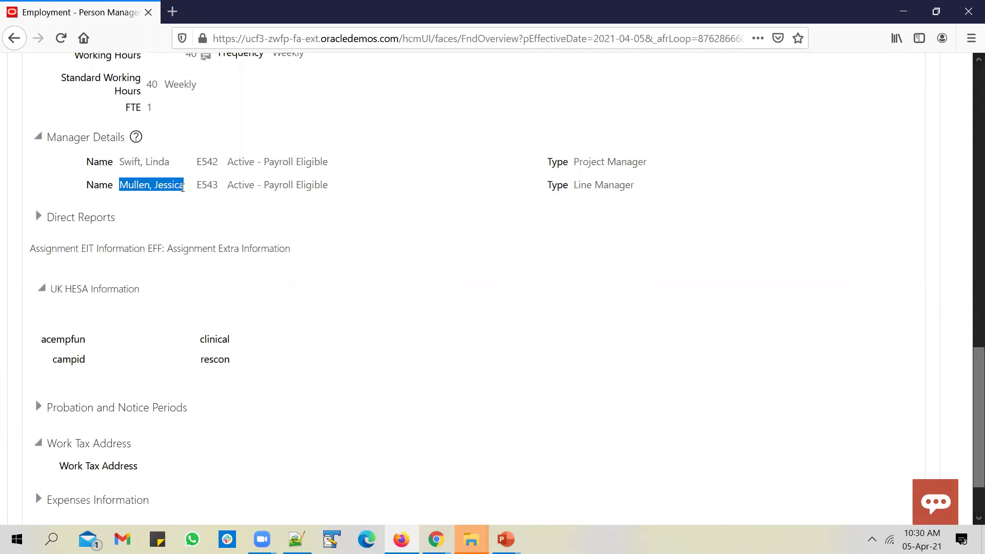
{"action": "left_click", "coordinate": [526, 242]}
{"action": "scroll", "coordinate": [478, 308], "scroll_direction": "up", "scroll_amount": 15}
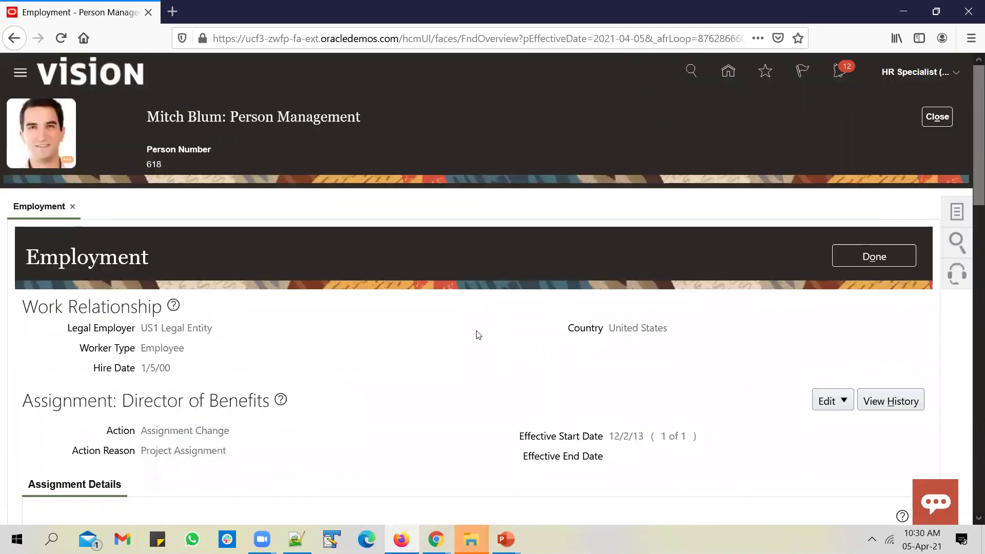
{"action": "mouse_move", "coordinate": [506, 539]}
{"action": "left_click", "coordinate": [575, 483]}
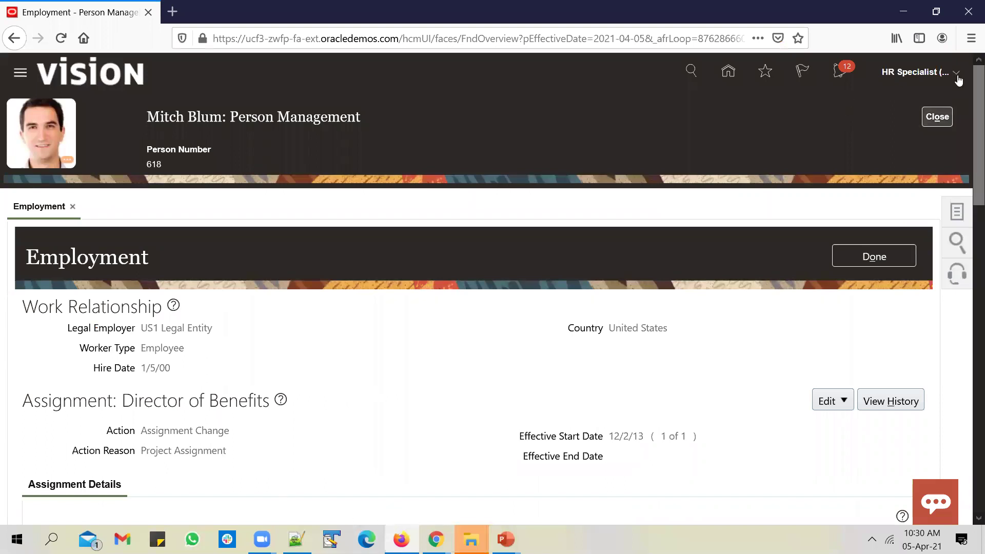
{"action": "left_click", "coordinate": [930, 120]}
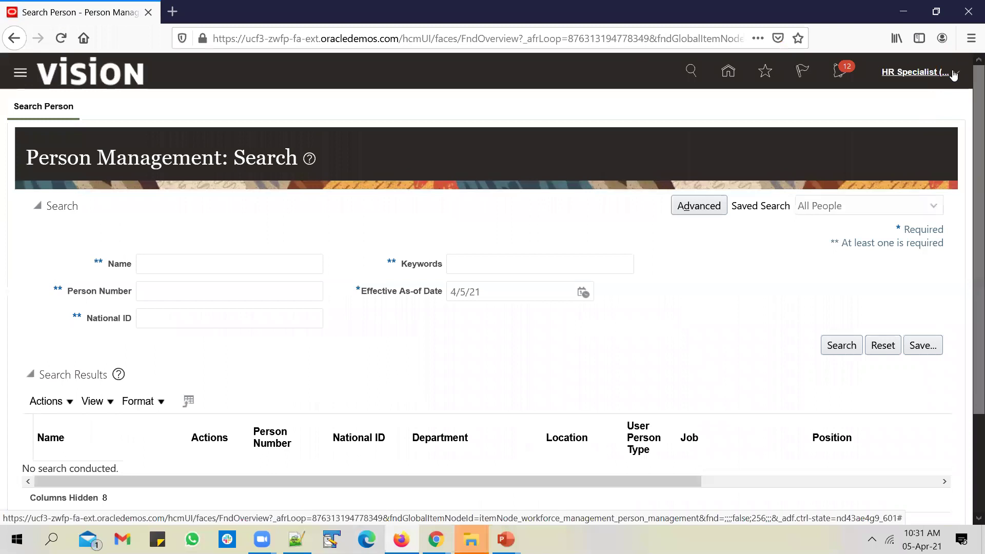
Step: Open Setup and Maintenance from the settings and actions menu and expand the Tasks panel
{"action": "left_click", "coordinate": [953, 75]}
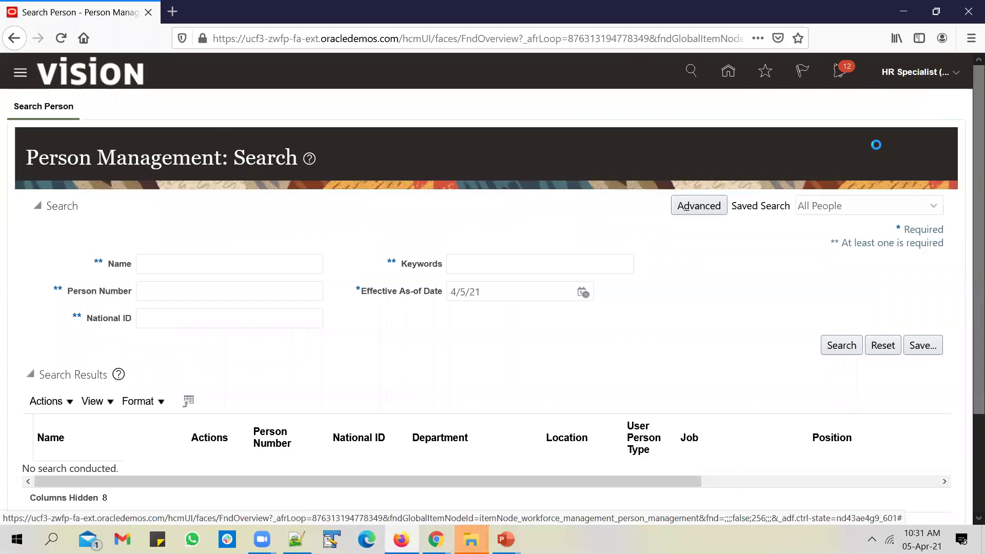
{"action": "left_click", "coordinate": [714, 282]}
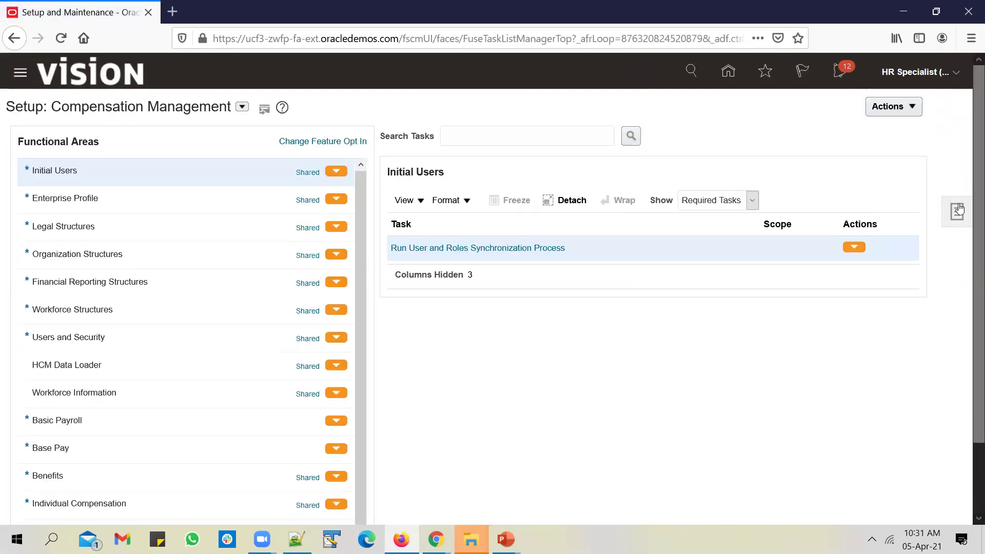
{"action": "left_click", "coordinate": [958, 209]}
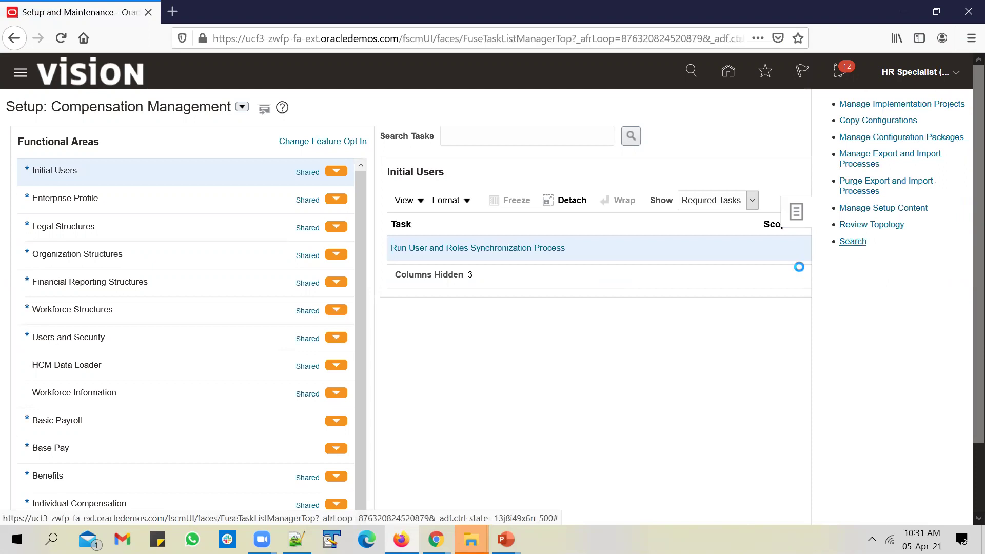
Step: Search the setup tasks for 'manage job' and open the Manage Job task
{"action": "left_click", "coordinate": [408, 128]}
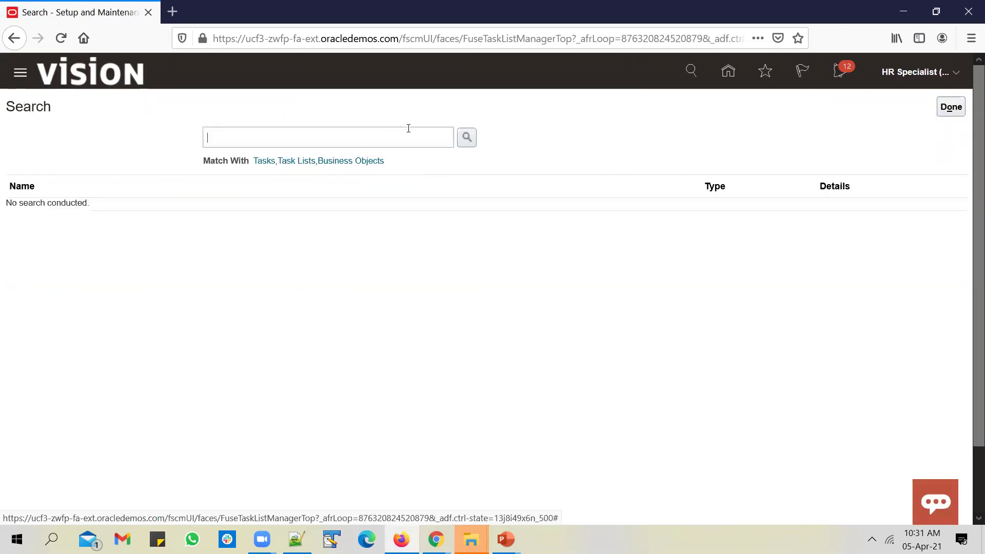
{"action": "type", "text": "mange"}
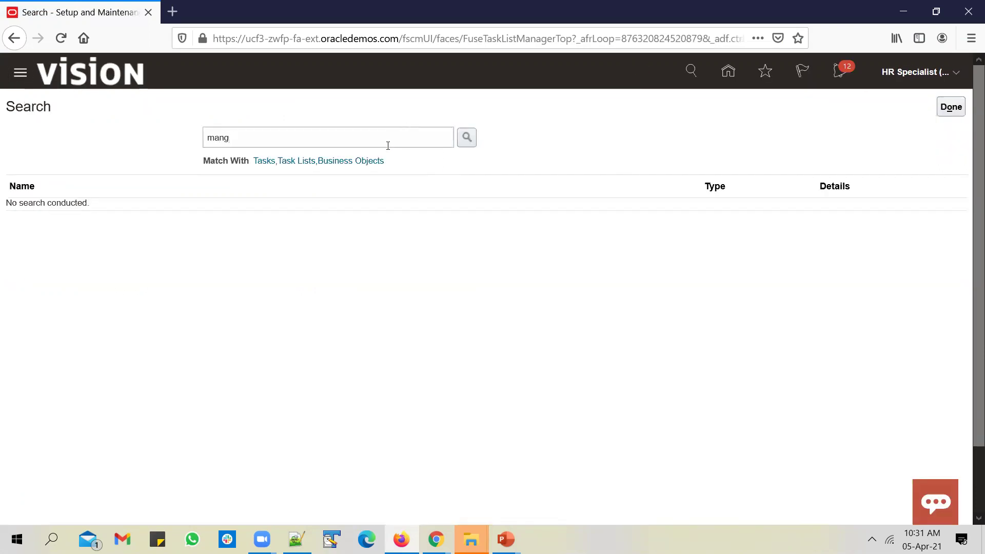
{"action": "key", "text": "BackSpace"}
{"action": "type", "text": "age job"}
{"action": "key", "text": "BackSpace"}
{"action": "key", "text": "Return"}
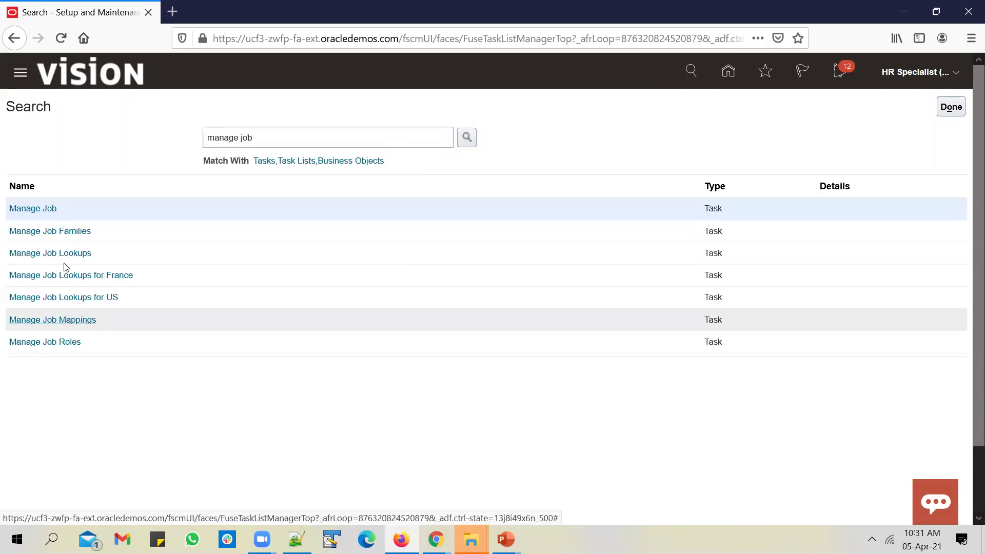
{"action": "left_click", "coordinate": [44, 209]}
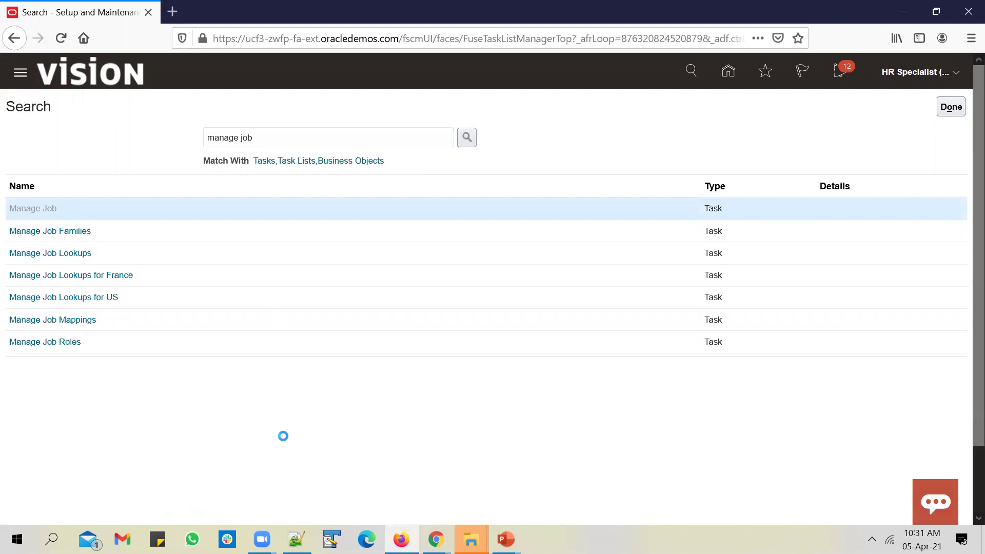
Step: Create a new job, editing a pasted name into Unogeeks_Mgmt_Hier_Job
{"action": "left_click", "coordinate": [141, 357]}
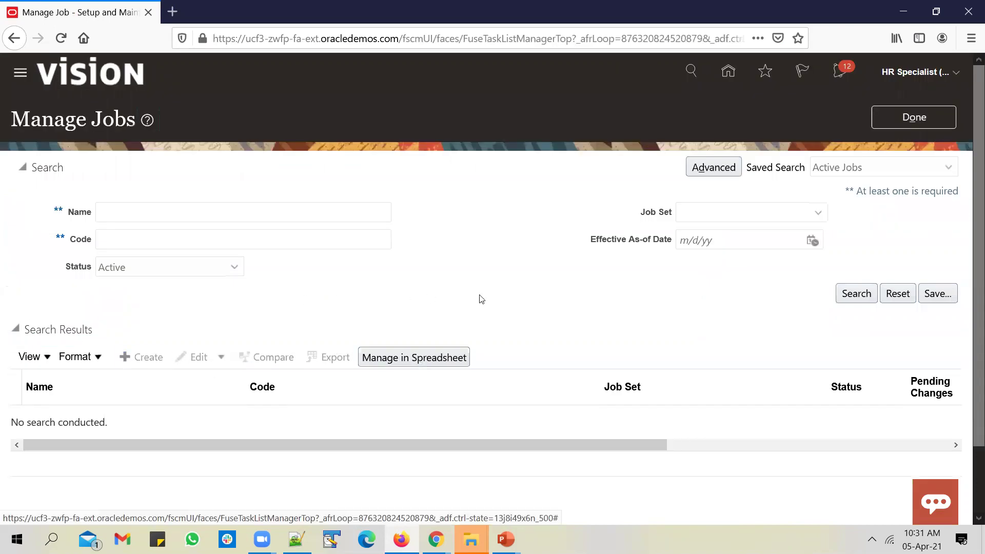
{"action": "left_click", "coordinate": [690, 254]}
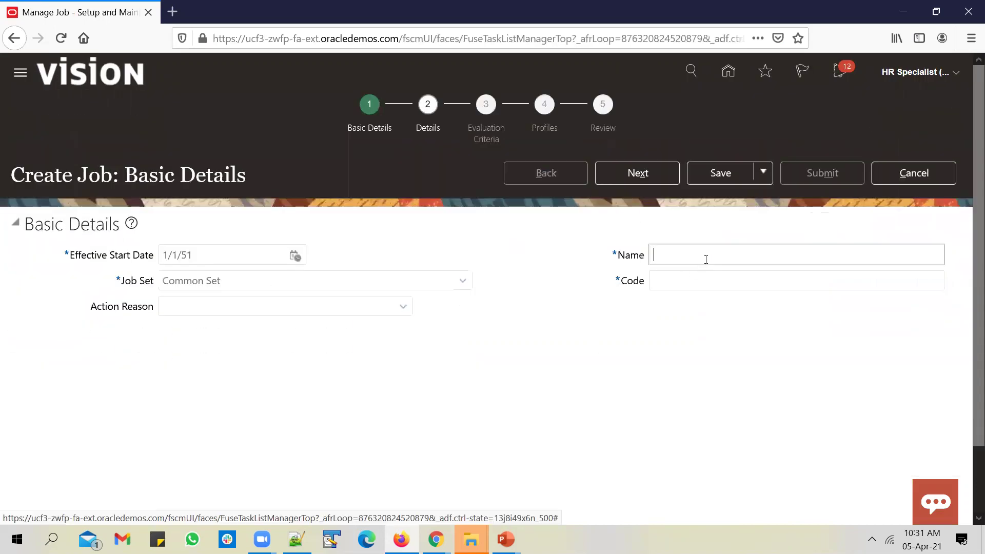
{"action": "type", "text": "Unogeeks_PartTime_Temporary_Job"}
{"action": "left_click_drag", "start_coordinate": [701, 256], "coordinate": [745, 263]}
{"action": "type", "text": "Mg"}
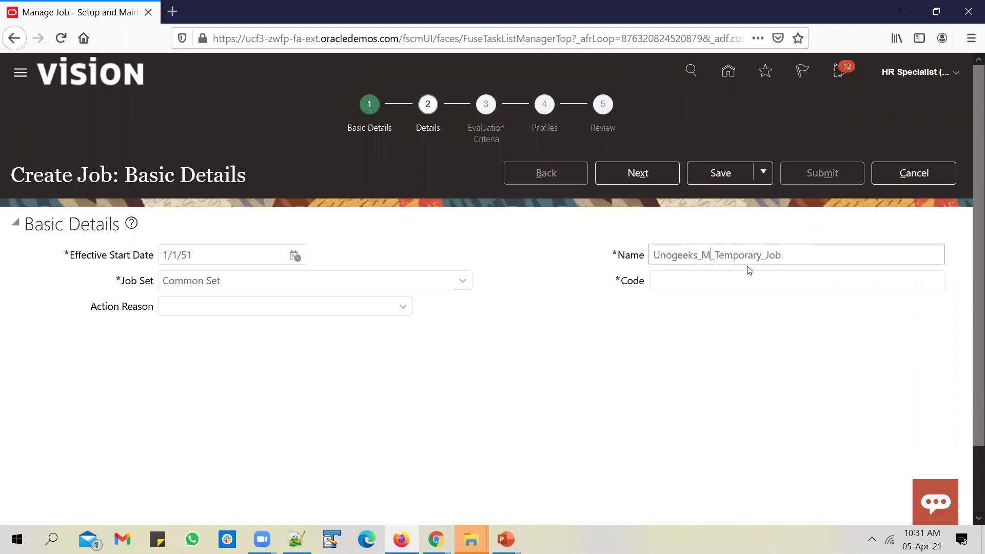
{"action": "type", "text": "mt"}
{"action": "key", "text": "shift+Right"}
{"action": "key", "text": "shift+Right"}
{"action": "key", "text": "shift+Right"}
{"action": "key", "text": "shift+Right"}
{"action": "key", "text": "shift+Right"}
{"action": "key", "text": "shift+Right"}
{"action": "key", "text": "shift+Right"}
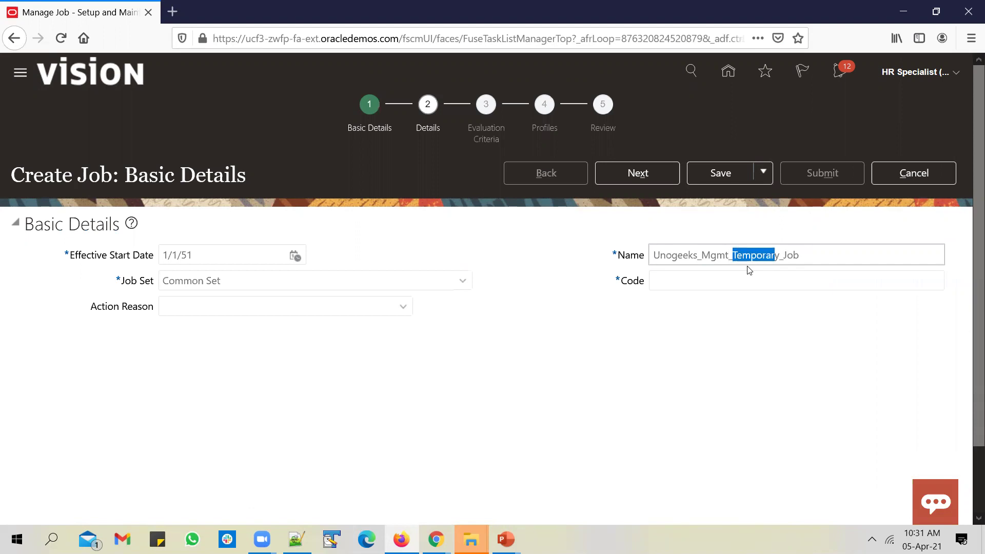
{"action": "type", "text": "Hier"}
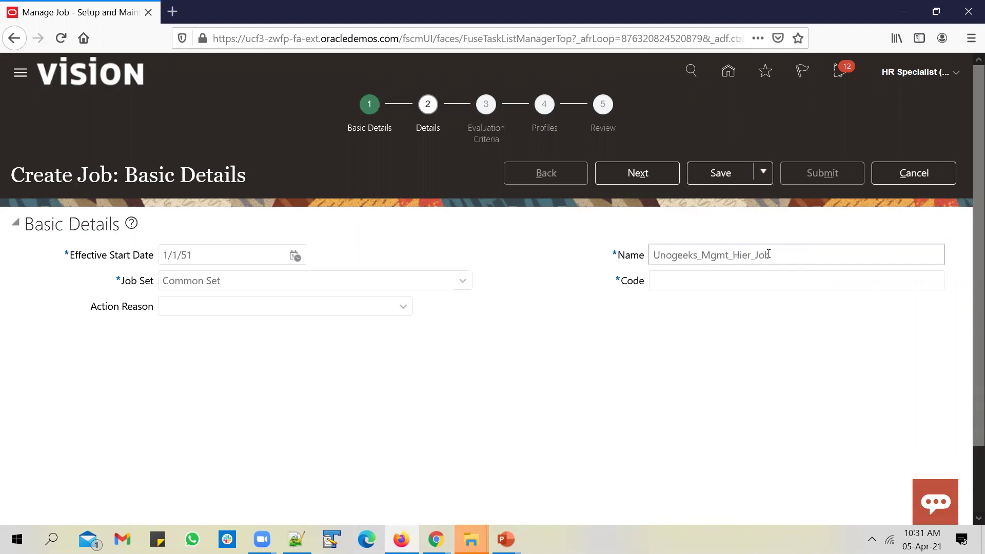
Step: Copy the name into the Code field and continue to Job Details
{"action": "key", "text": "ctrl+a"}
{"action": "key", "text": "ctrl+c"}
{"action": "left_click", "coordinate": [705, 281]}
{"action": "key", "text": "ctrl+v"}
{"action": "left_click", "coordinate": [633, 174]}
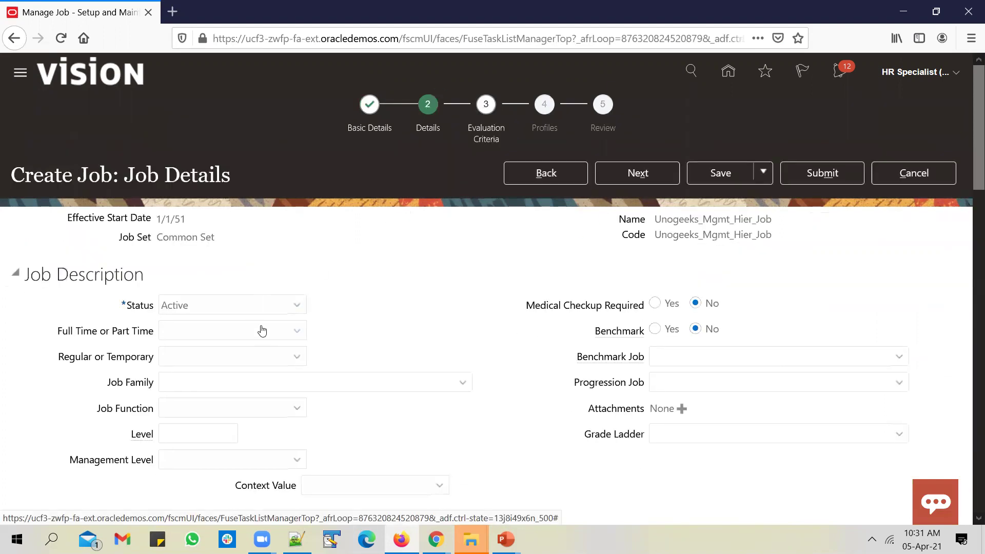
Step: Set the job to Full time and Regular and continue to evaluation criteria
{"action": "left_click", "coordinate": [261, 329]}
{"action": "left_click", "coordinate": [242, 374]}
{"action": "left_click", "coordinate": [255, 363]}
{"action": "left_click", "coordinate": [241, 395]}
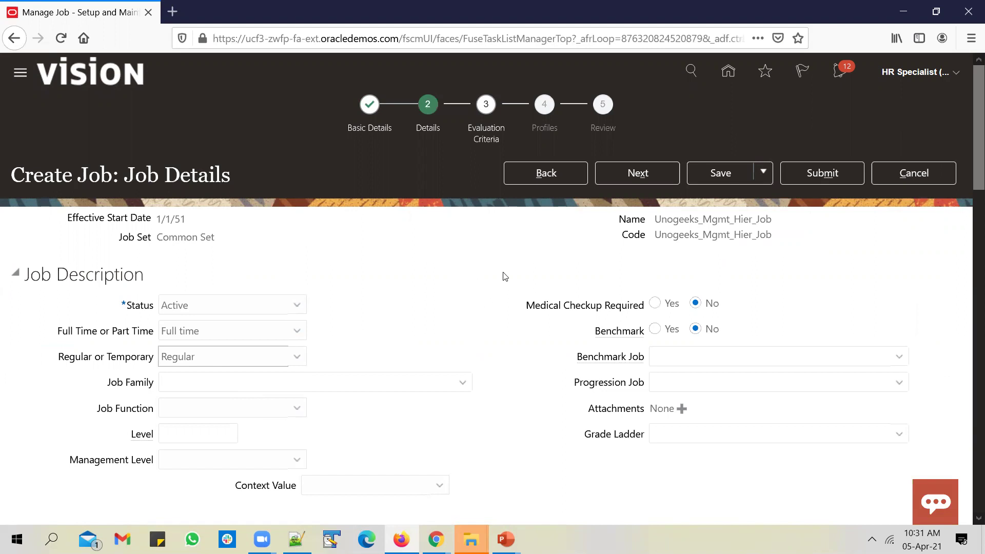
{"action": "left_click", "coordinate": [649, 172]}
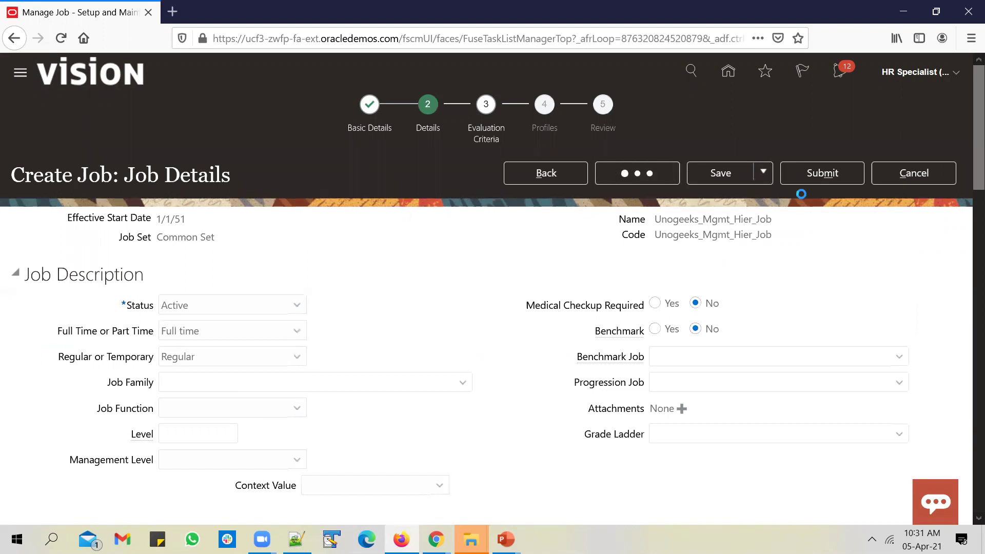
Step: Submit the job for approval, confirm both messages, and switch to the Director of Benefits' window
{"action": "left_click", "coordinate": [827, 177]}
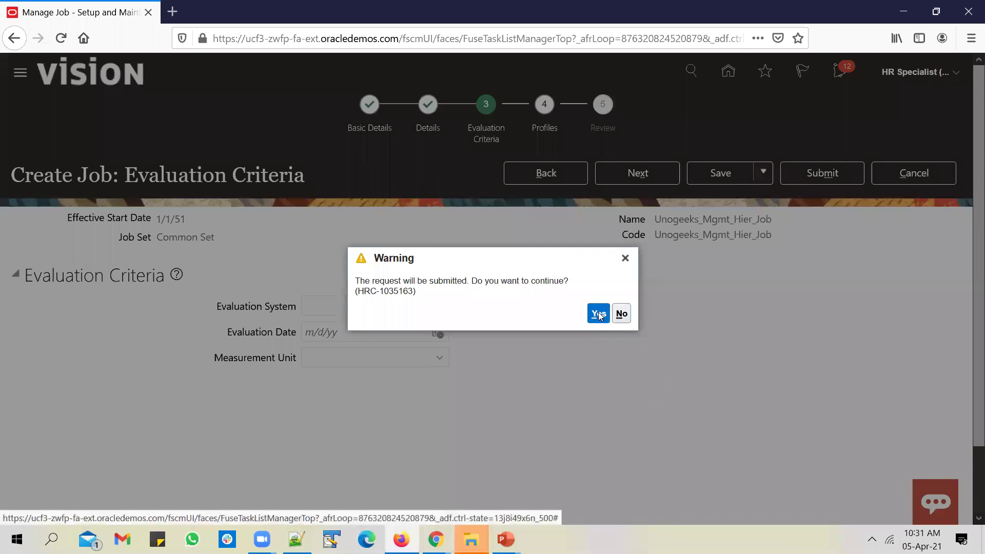
{"action": "left_click", "coordinate": [598, 313]}
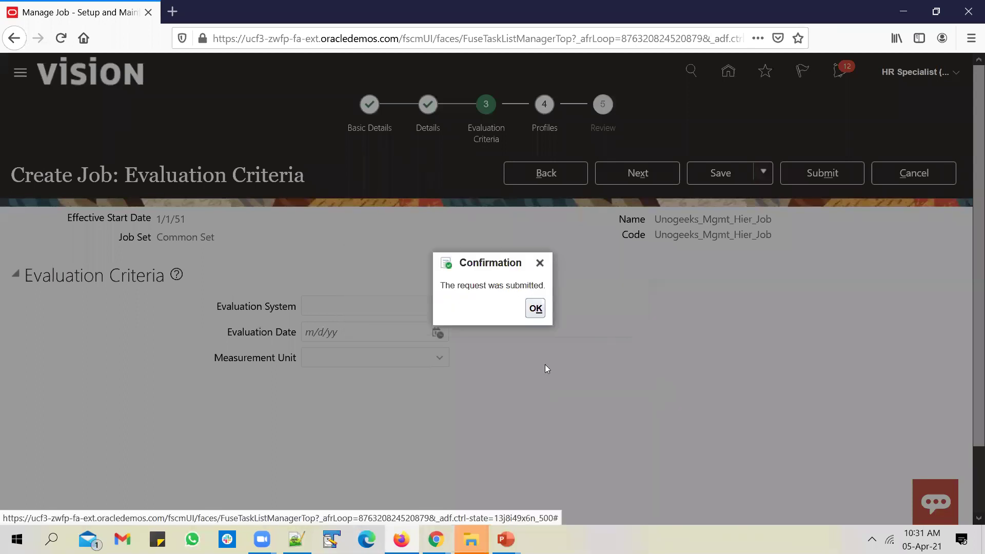
{"action": "left_click", "coordinate": [535, 308]}
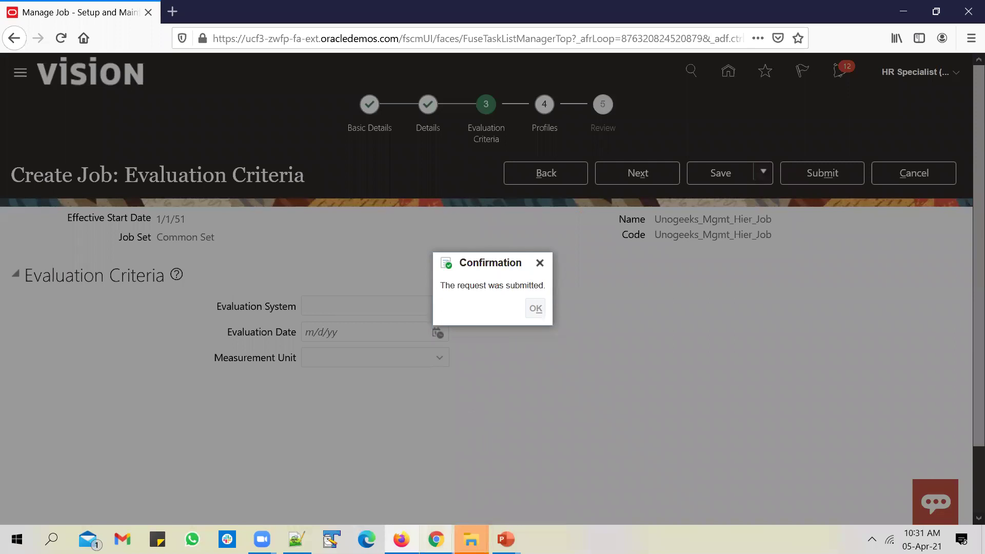
{"action": "mouse_move", "coordinate": [436, 539]}
{"action": "left_click", "coordinate": [501, 495]}
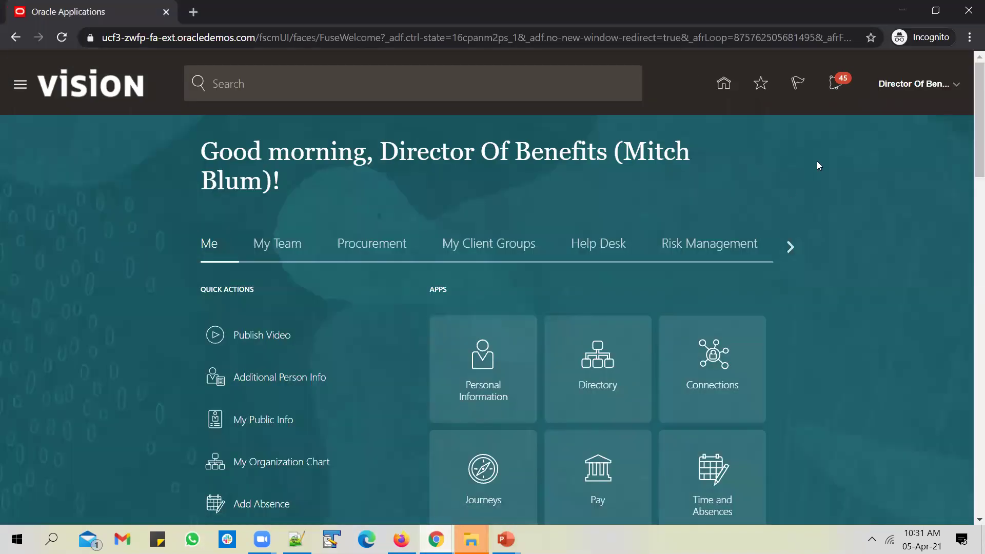
Step: Refresh the notifications and approve the Unogeeks_Mgmt_Hier_Job creation request as the Director of Benefits
{"action": "left_click", "coordinate": [954, 86]}
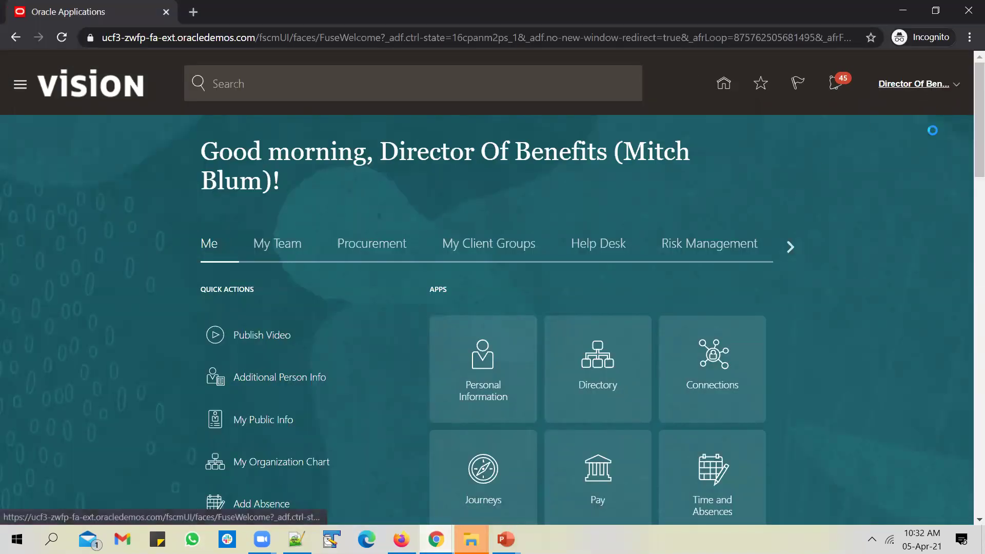
{"action": "left_click", "coordinate": [566, 153]}
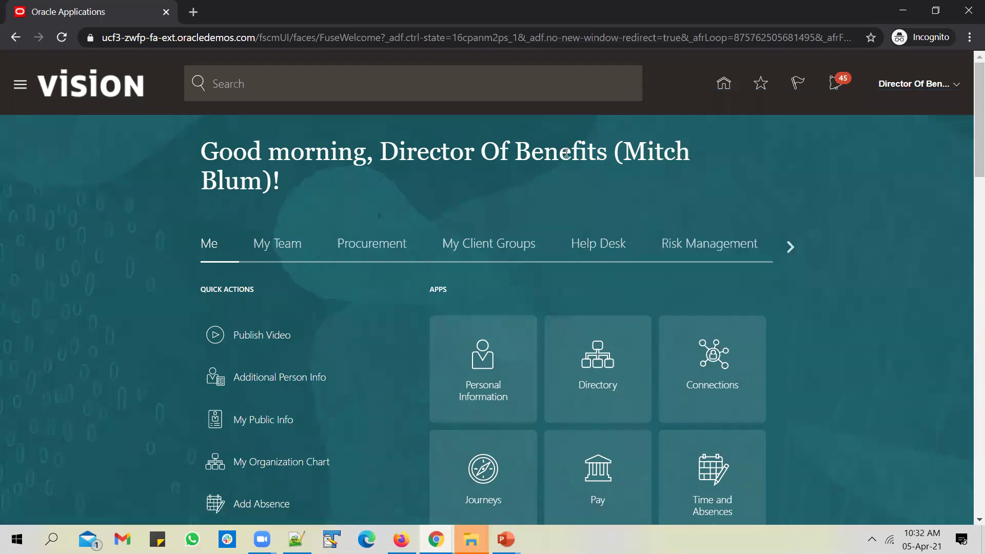
{"action": "left_click_drag", "start_coordinate": [628, 150], "coordinate": [262, 183]}
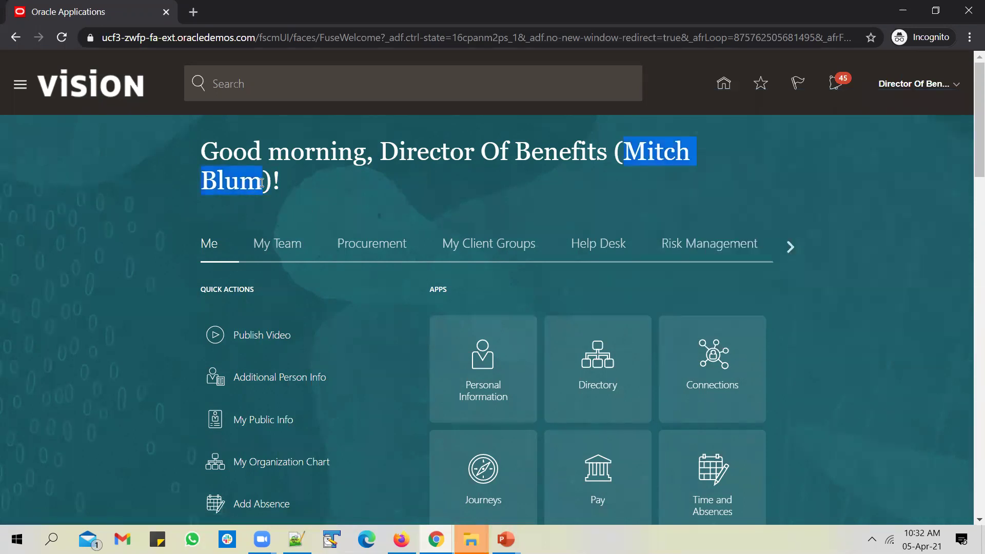
{"action": "left_click", "coordinate": [349, 192]}
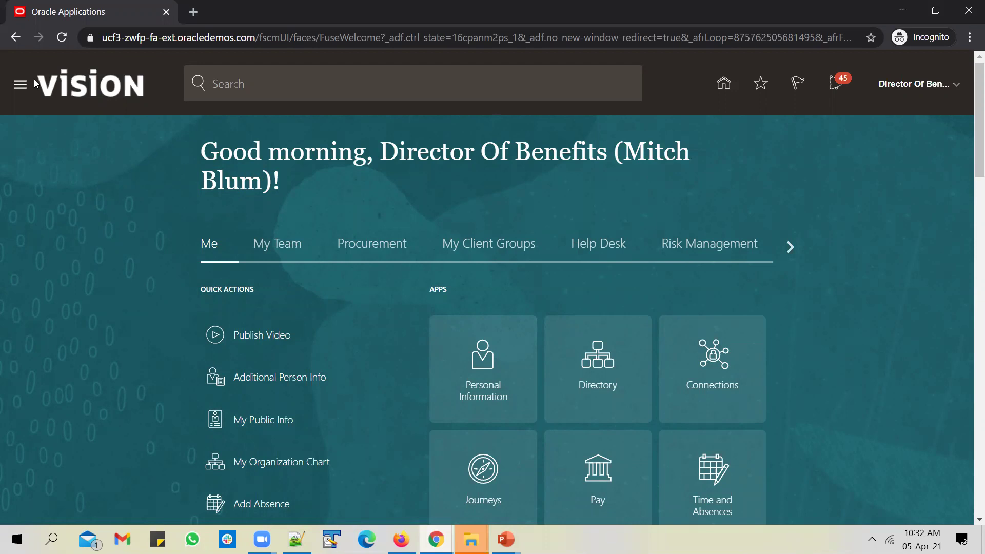
{"action": "left_click", "coordinate": [61, 39]}
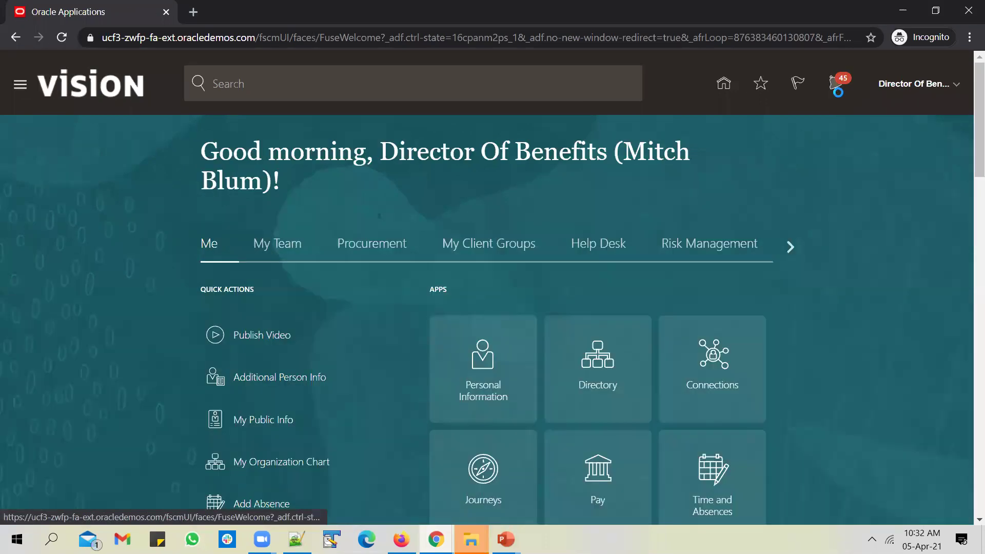
{"action": "left_click", "coordinate": [833, 84]}
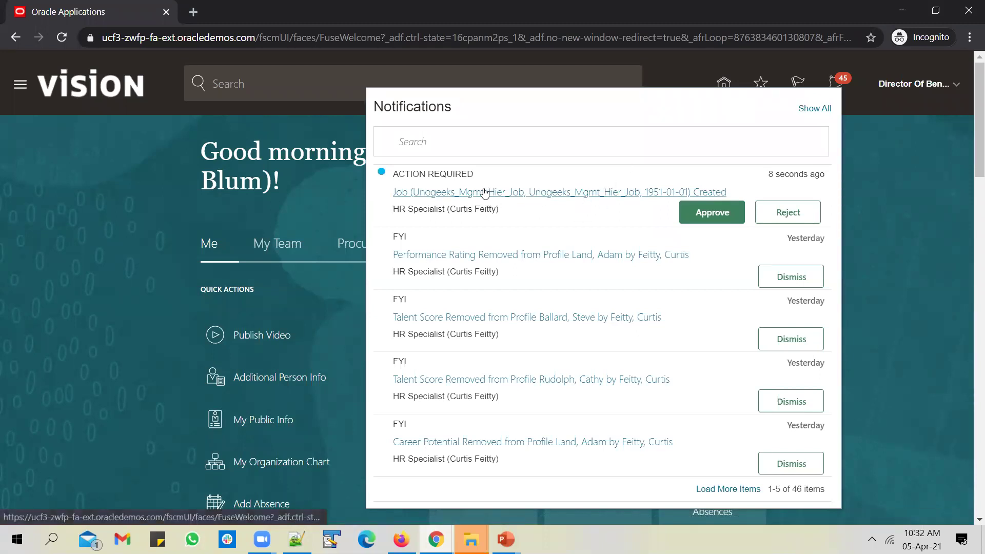
{"action": "left_click", "coordinate": [711, 215]}
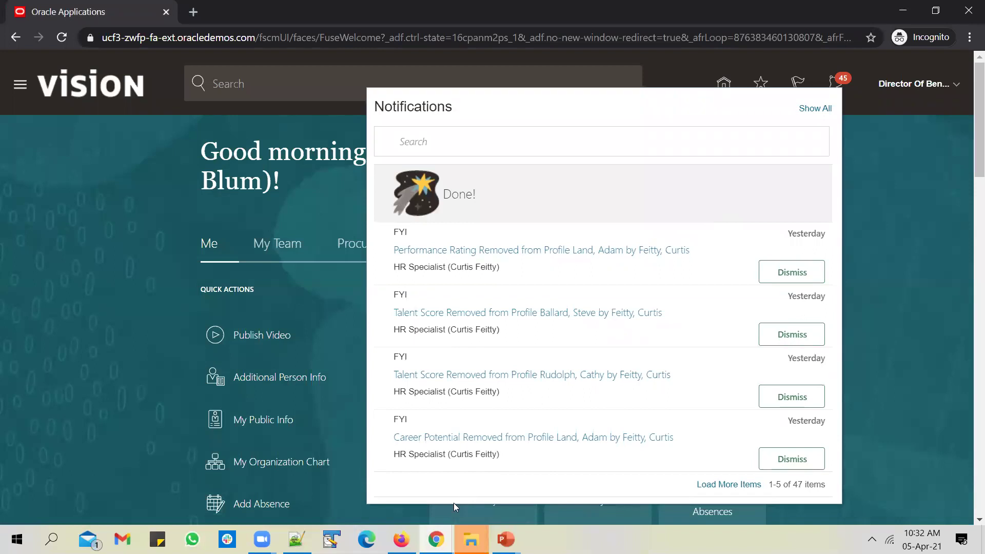
Step: Search Manage Jobs by name for Unogeeks_Mgmt_Hier_Job, finding no active job yet
{"action": "key", "text": "alt+Tab"}
{"action": "left_click", "coordinate": [205, 222]}
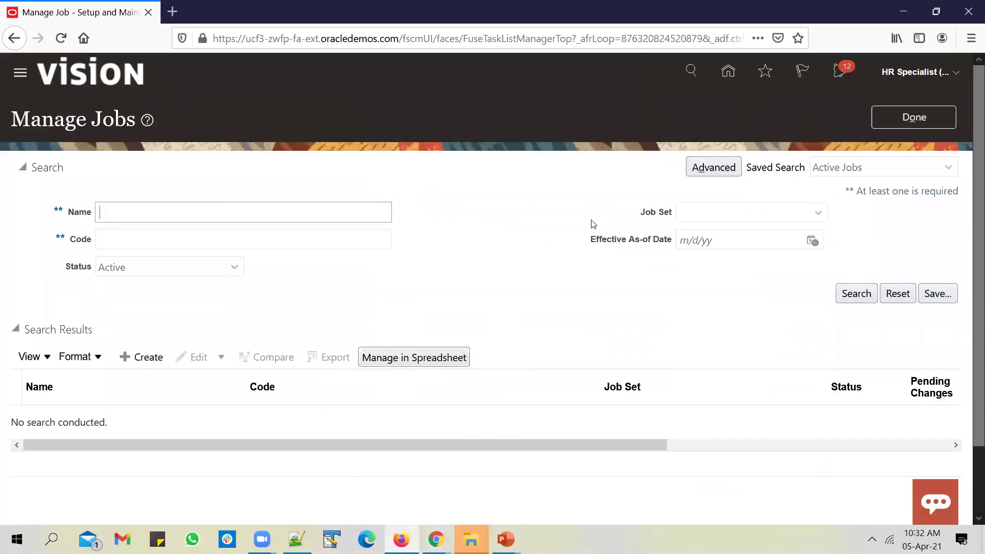
{"action": "key", "text": "ctrl+v"}
{"action": "left_click", "coordinate": [858, 295]}
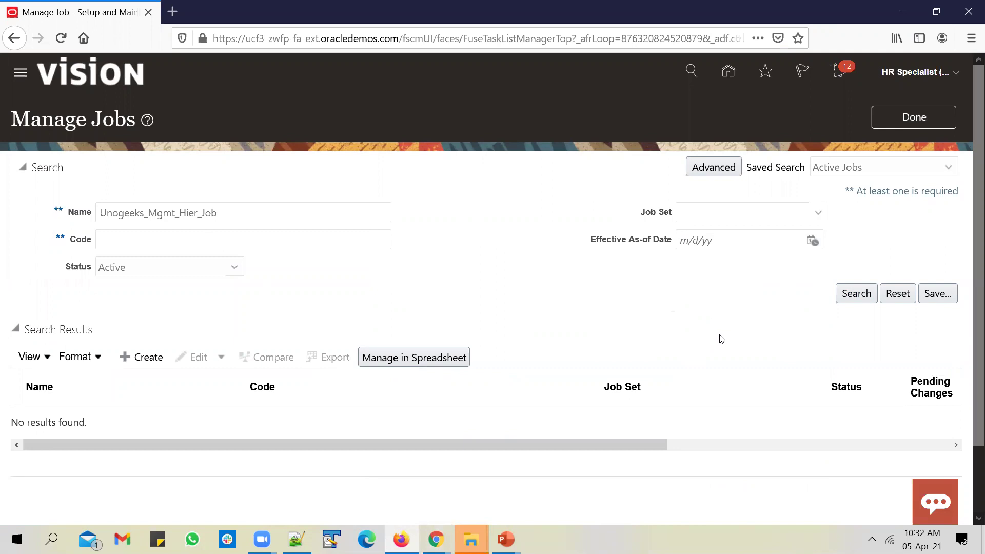
{"action": "key", "text": "alt+Tab"}
Step: Sign out of the director's session and confirm the single sign-off
{"action": "left_click", "coordinate": [938, 159]}
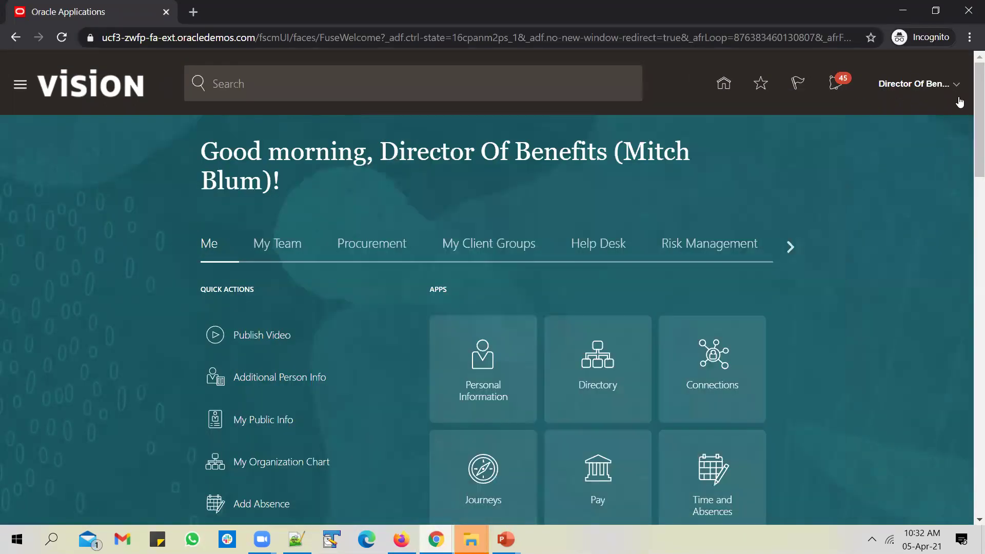
{"action": "left_click", "coordinate": [956, 85]}
{"action": "left_click", "coordinate": [917, 112]}
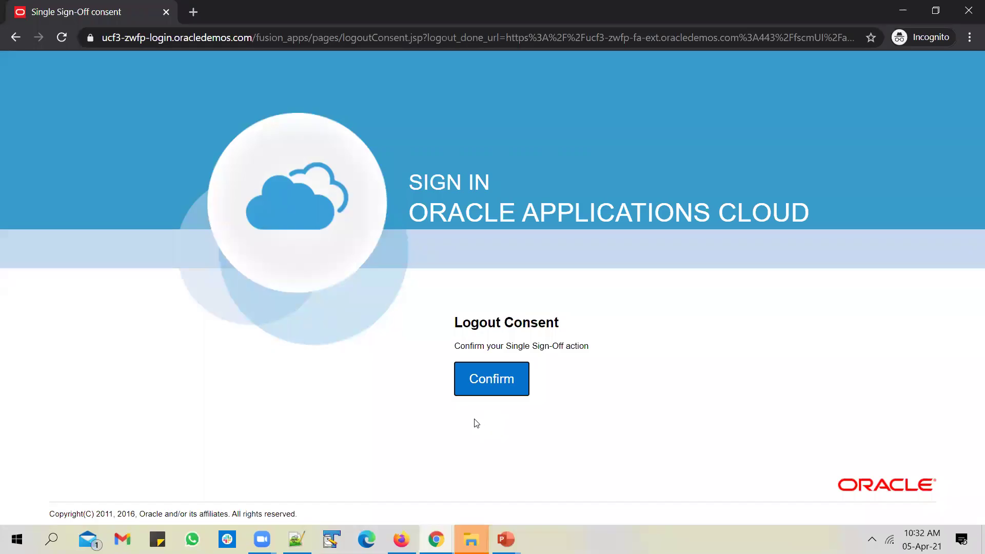
{"action": "left_click", "coordinate": [486, 379]}
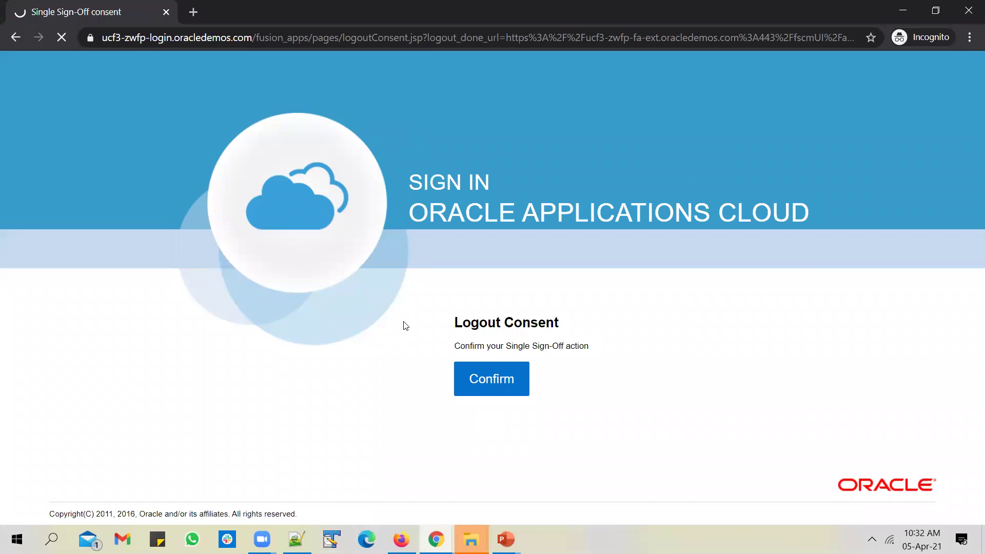
Step: Sign in with the VP Compensation approver's user ID
{"action": "left_click", "coordinate": [448, 327]}
{"action": "type", "text": "je"}
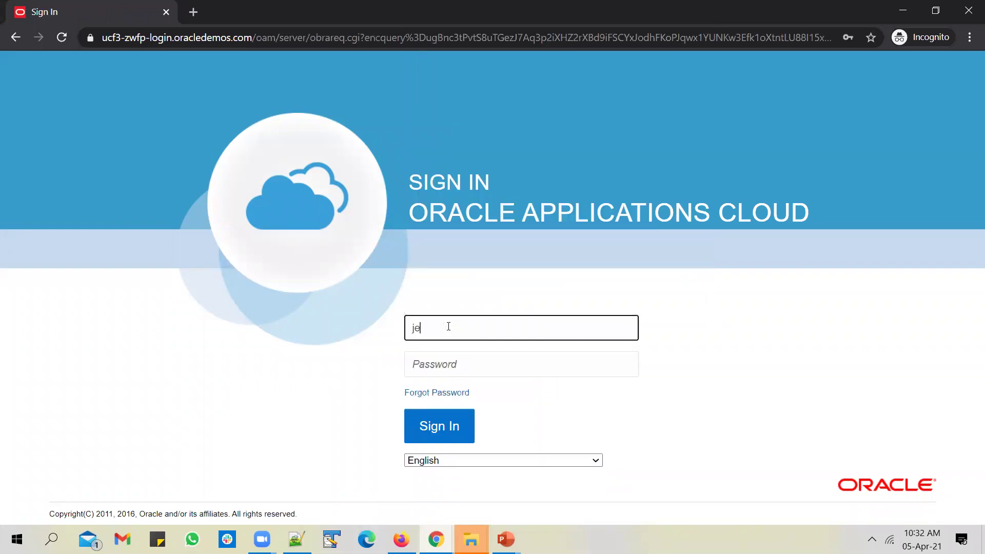
{"action": "key", "text": "BackSpace"}
{"action": "key", "text": "BackSpace"}
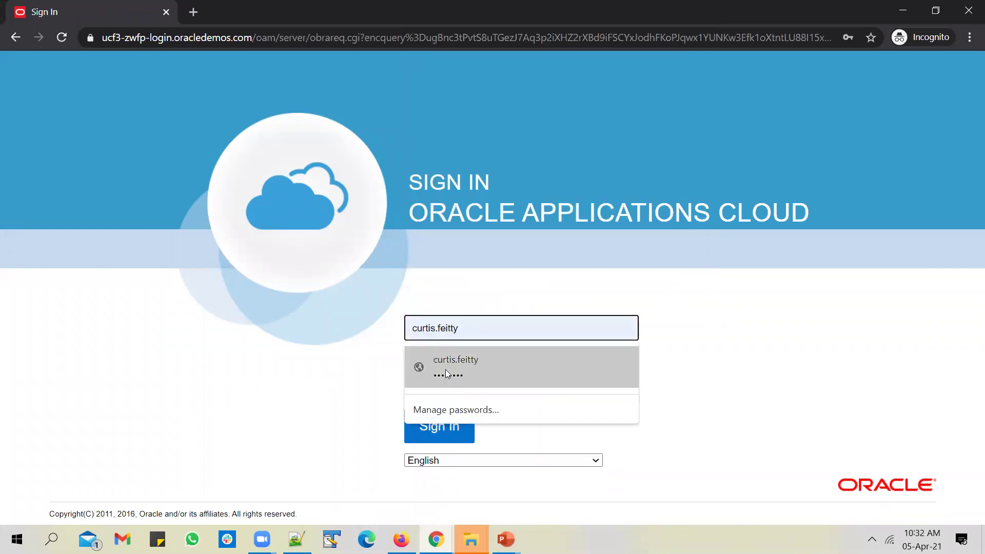
{"action": "left_click", "coordinate": [445, 368]}
{"action": "left_click", "coordinate": [416, 339]}
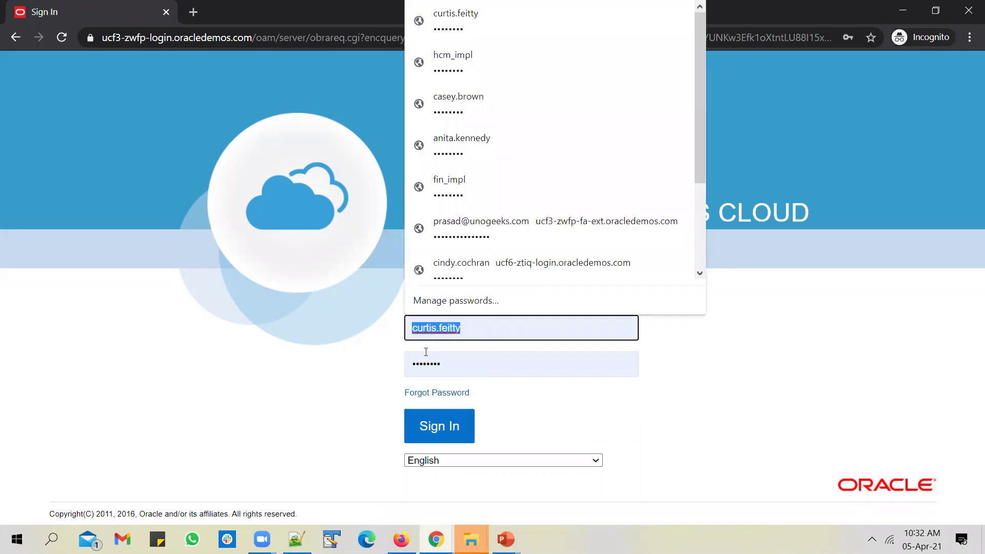
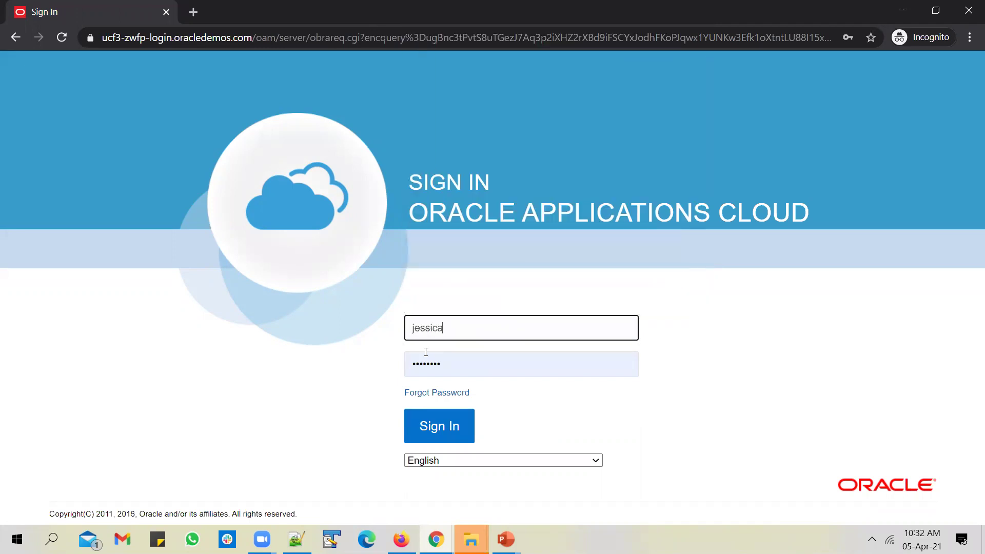
{"action": "left_click", "coordinate": [439, 426]}
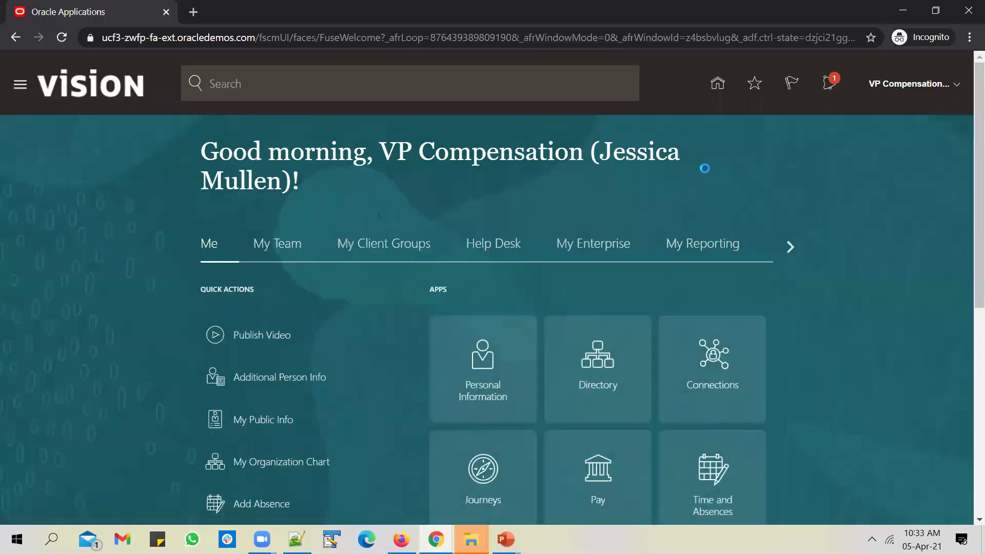
Step: Approve the job request as VP Compensation, confirm Unogeeks_Mgmt_Hier_Job is now active, then return to PowerPoint
{"action": "left_click", "coordinate": [829, 83]}
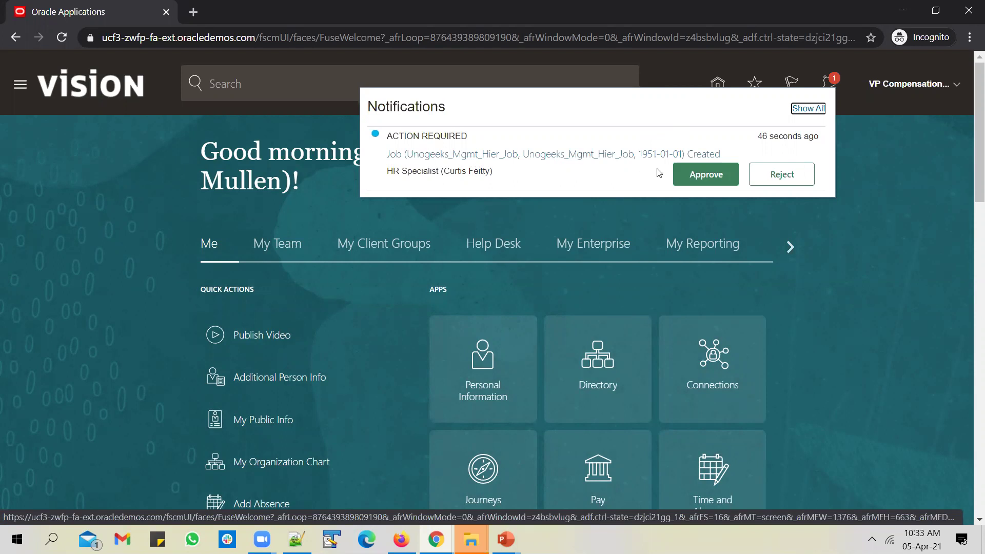
{"action": "left_click", "coordinate": [695, 177]}
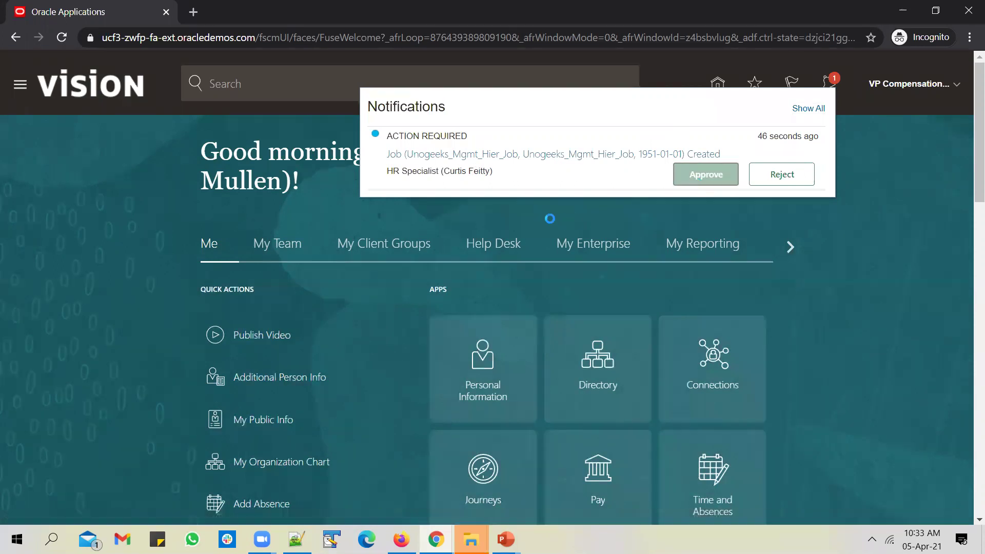
{"action": "left_click", "coordinate": [401, 538]}
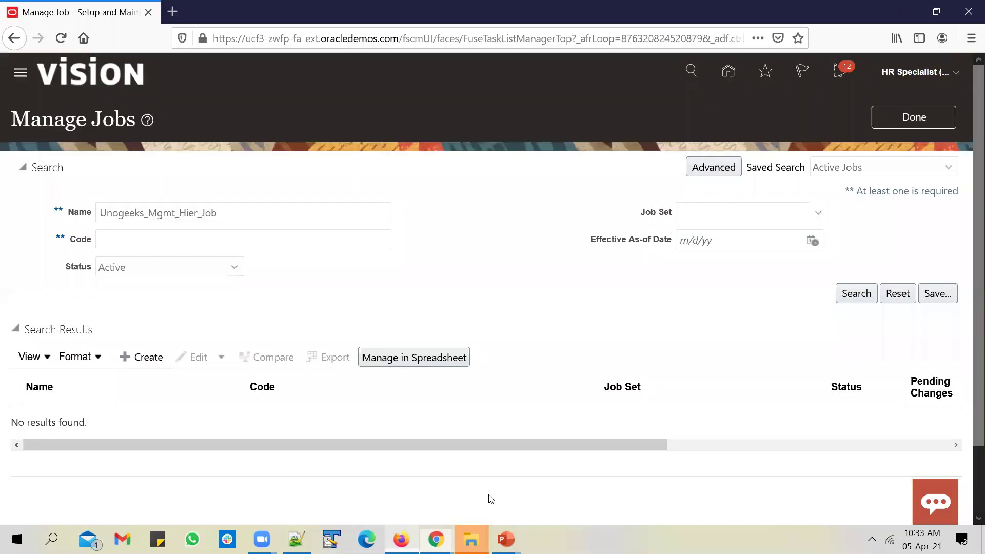
{"action": "left_click", "coordinate": [853, 291]}
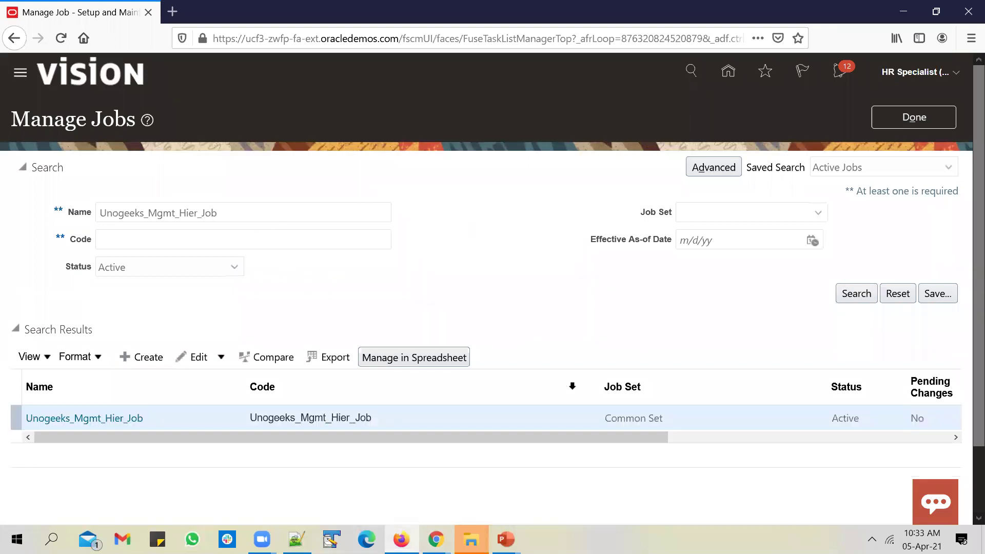
{"action": "left_click", "coordinate": [521, 533]}
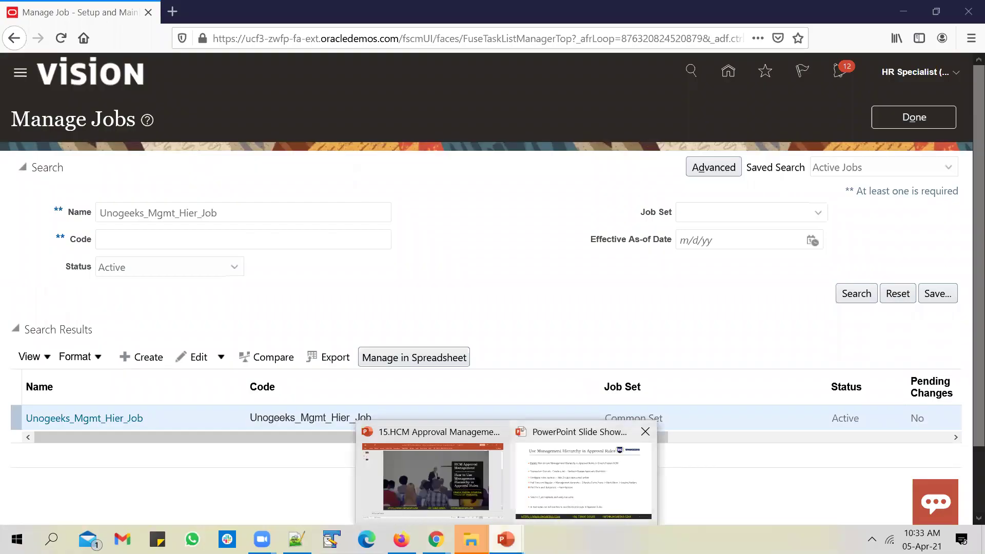
{"action": "left_click", "coordinate": [570, 506]}
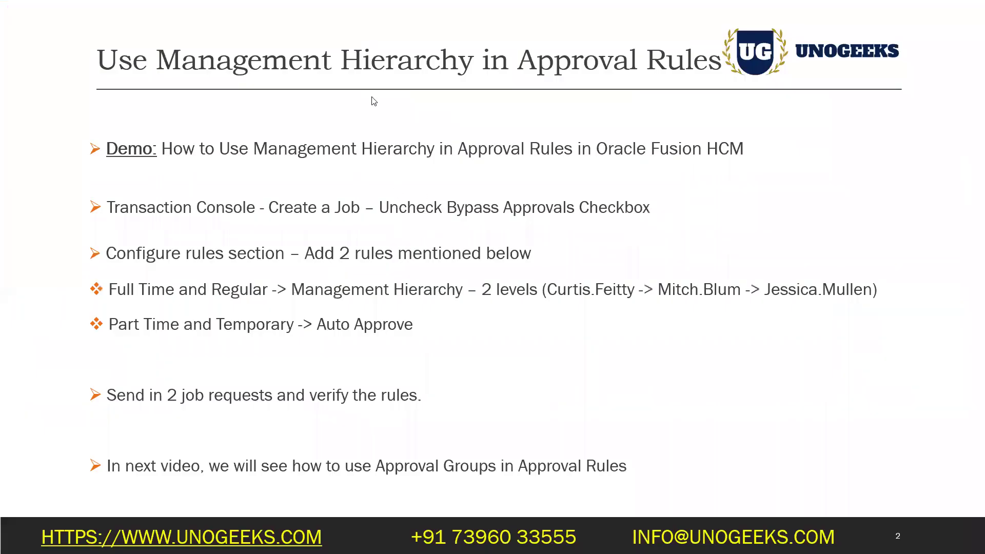